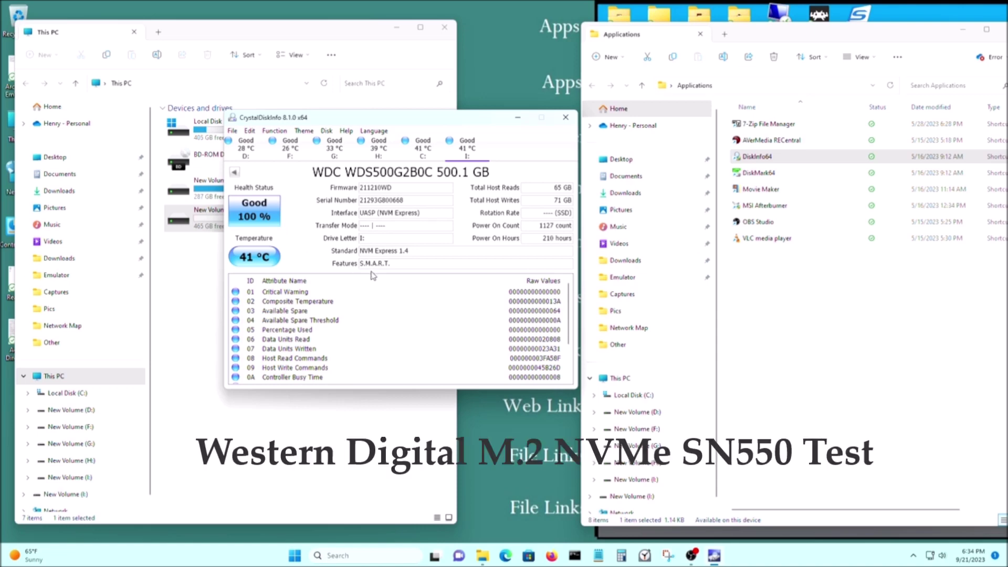
Close CrystalDiskInfo and launch CrystalDiskMark from the DiskMark64 shortcut, allowing it to make changes to the device.
left_click_drag(490, 121, 442, 131)
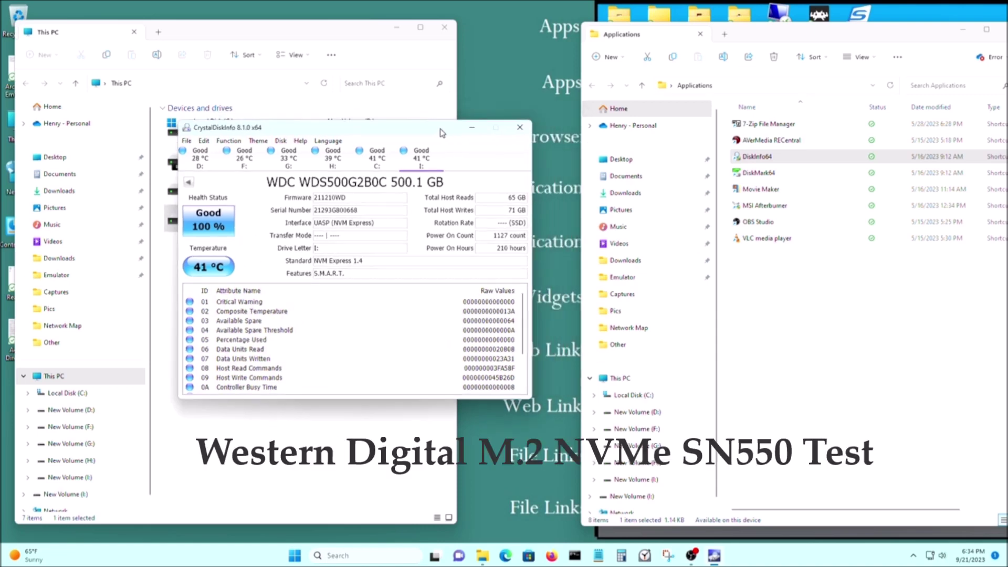
left_click(516, 127)
left_click(770, 174)
double_click(770, 173)
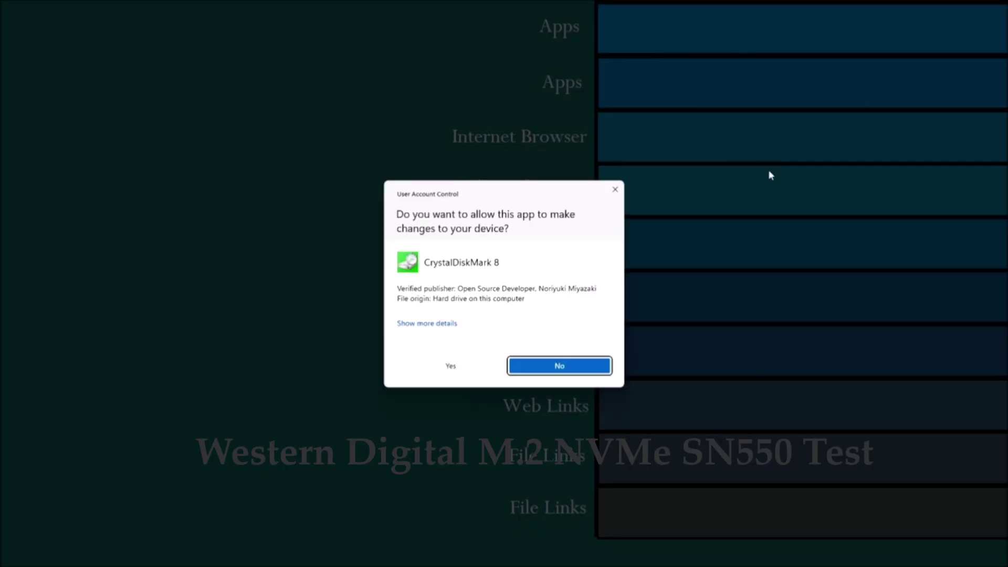
left_click(514, 362)
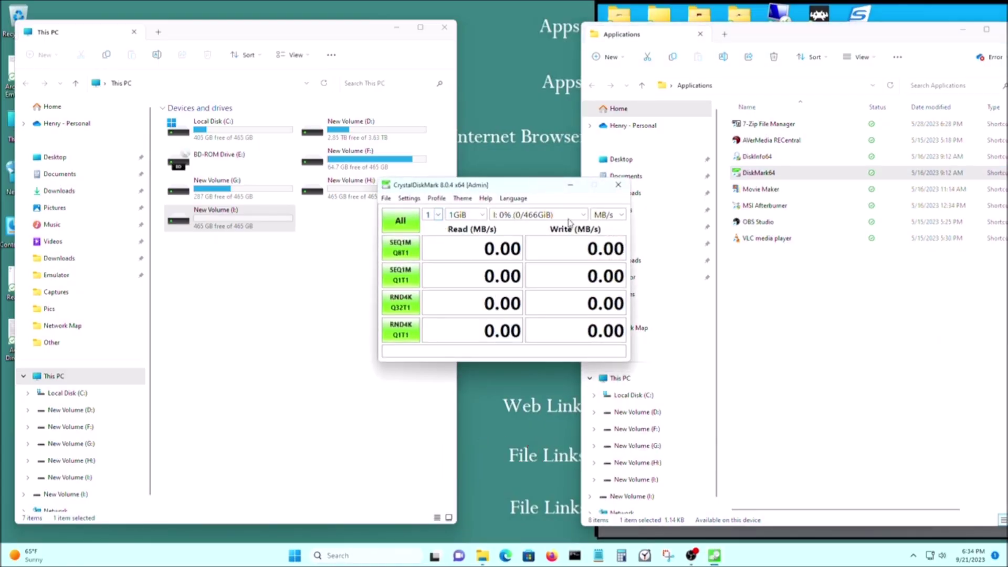
Choose drive I: as the test target and run the SEQ1M Q8T1 benchmark at 1 GiB with one pass.
left_click(544, 215)
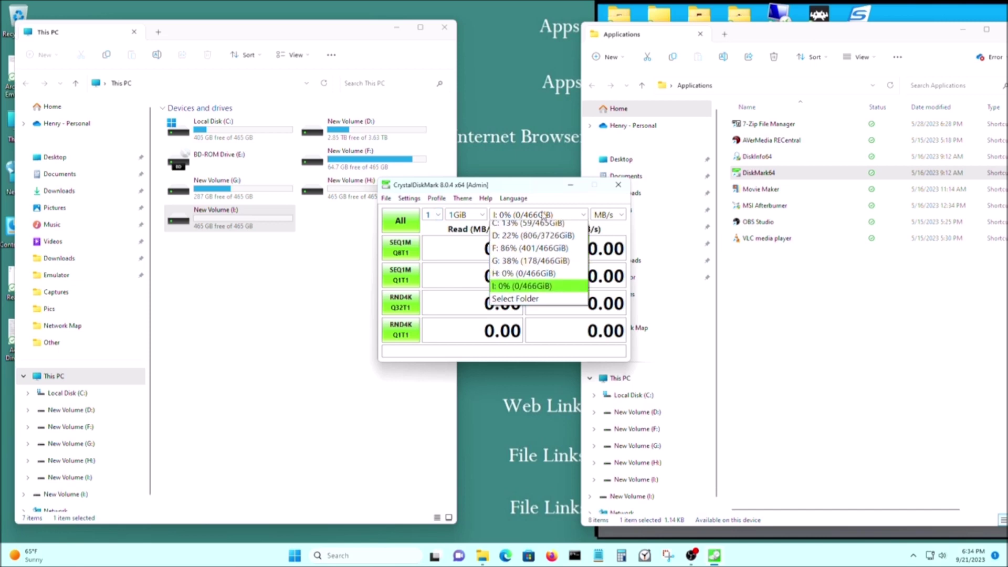
left_click(519, 286)
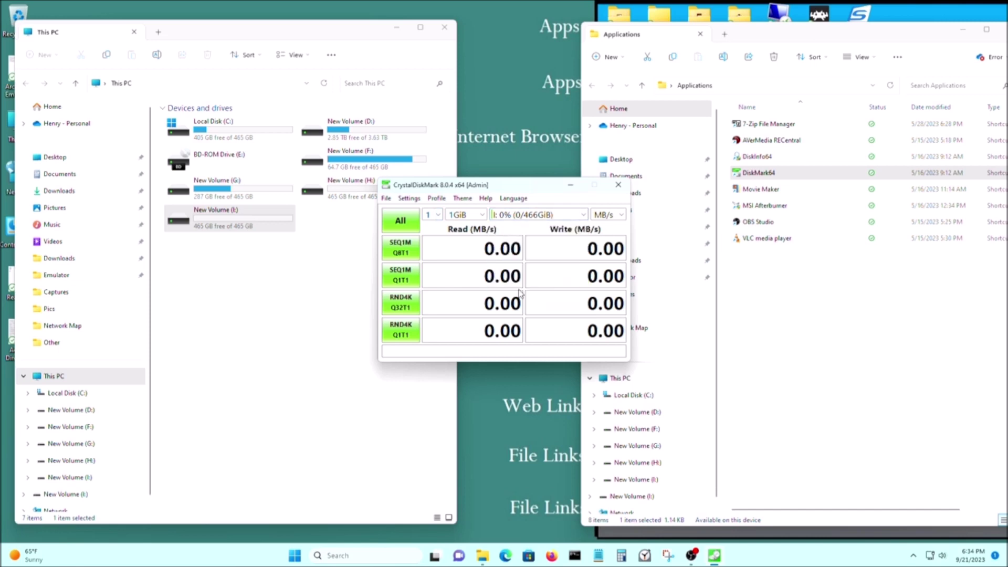
left_click(398, 247)
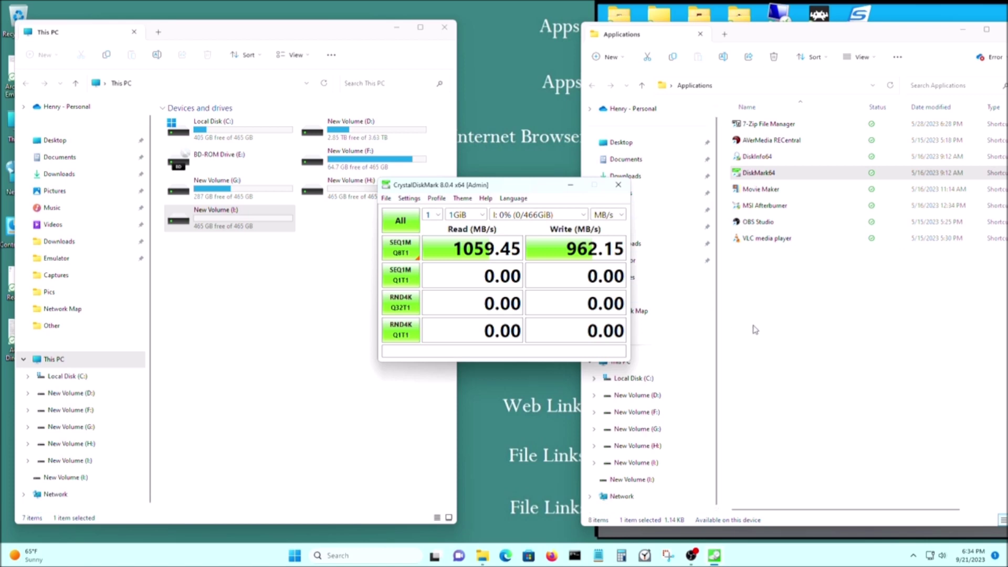
In Notepad, create Read and Write columns and record 1059.45 and 962.15 as the first run's results.
left_click(598, 555)
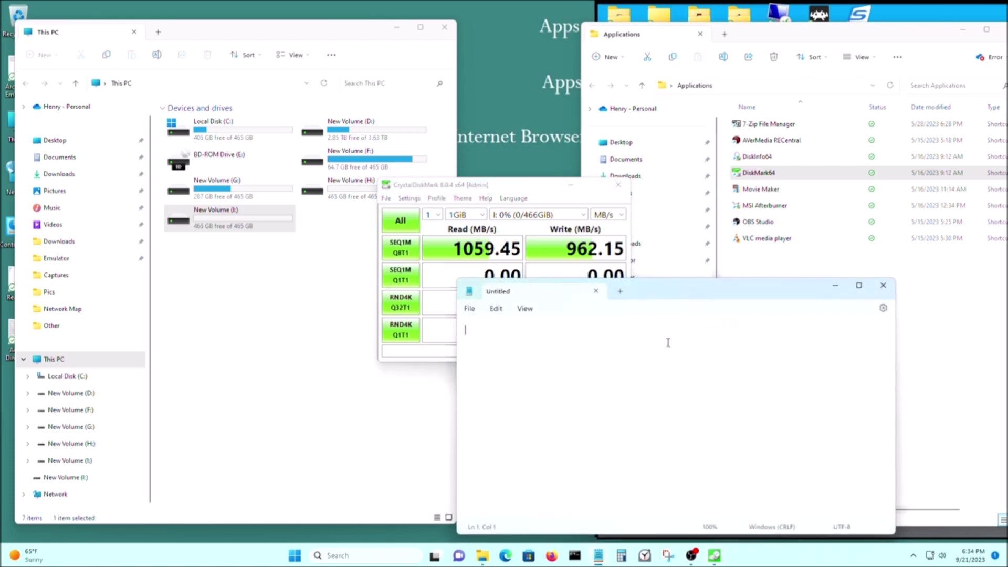
type("1059.45")
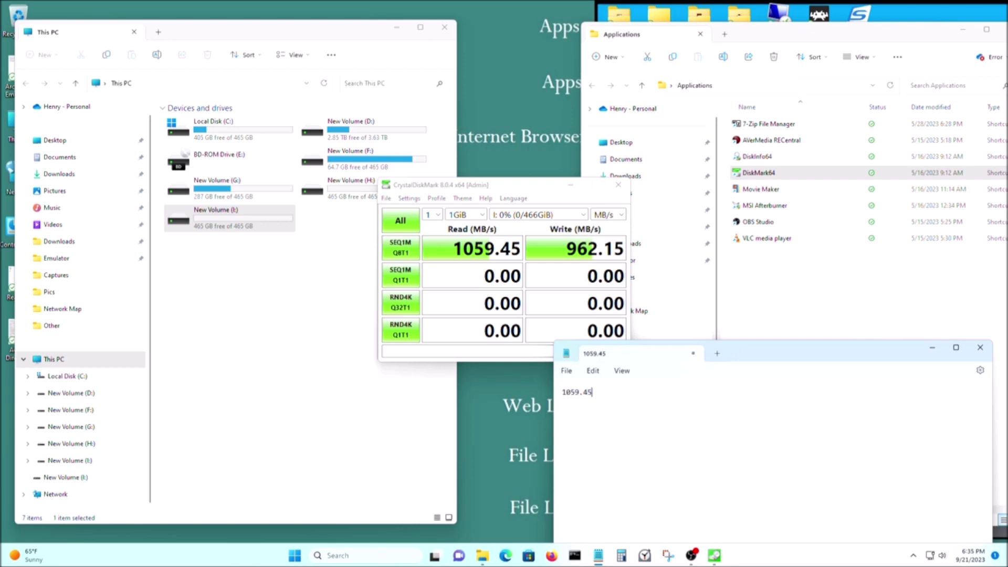
key("Home")
key("Return")
key("Up")
type("Read")
key("Tab")
type("Write")
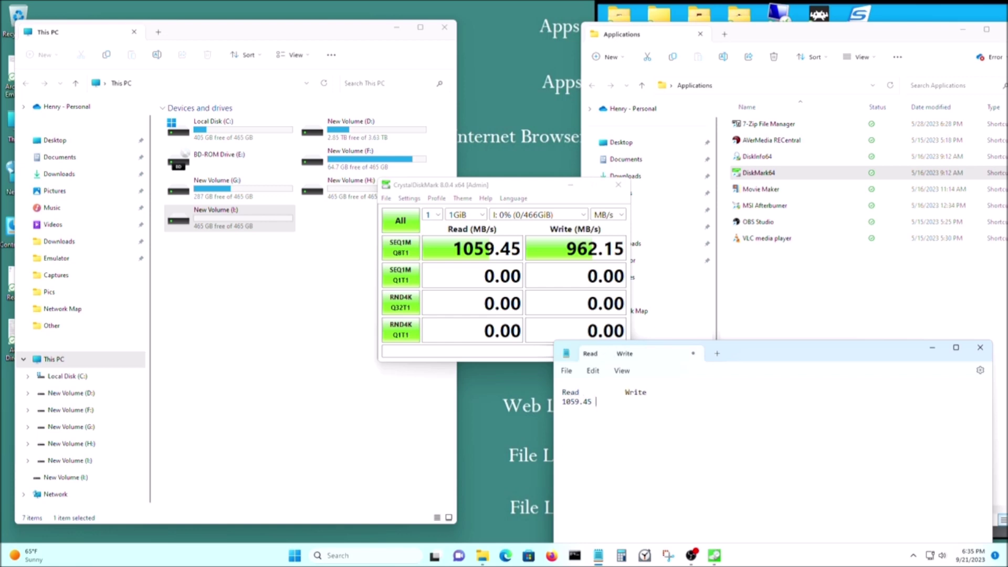
key("Tab")
type("962.15")
Run the SEQ1M Q8T1 test again and record 1056.36 read and 961.04 write on the second results row.
left_click(399, 254)
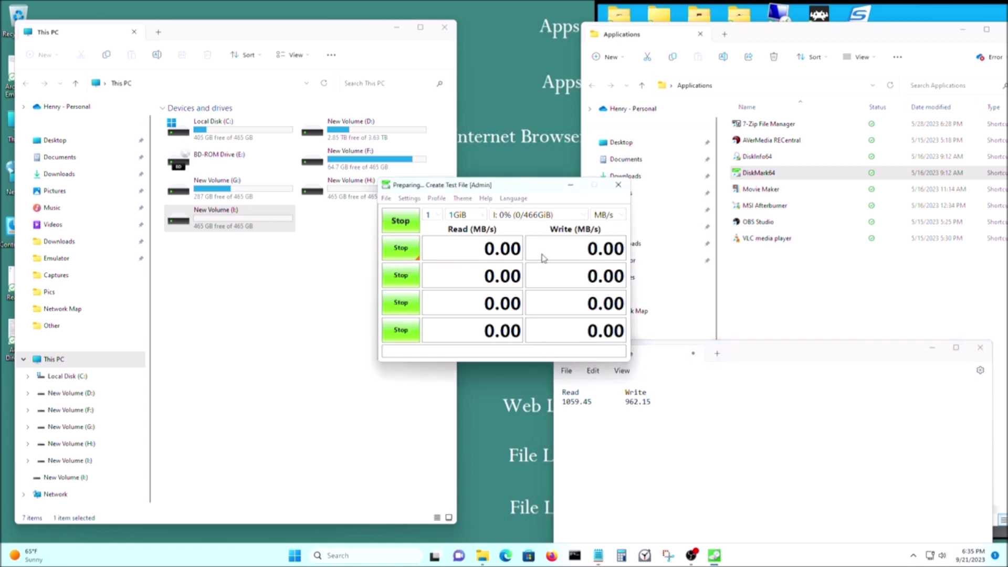
left_click(616, 418)
left_click_drag(764, 355, 845, 344)
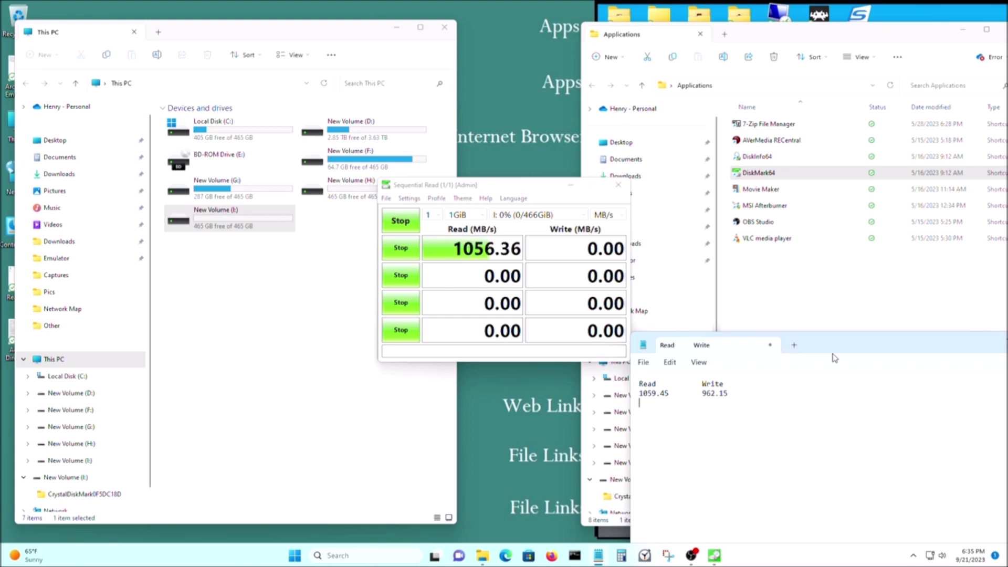
type("1056.36")
type("961.04")
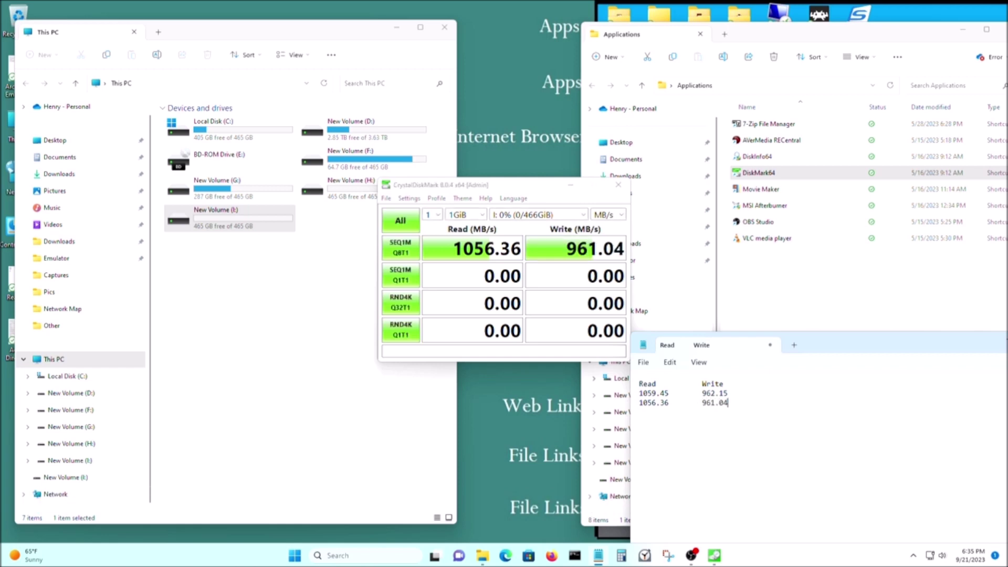
Run a third SEQ1M Q8T1 test and record 1059.75 read and 966.92 write on the third results row.
left_click(414, 251)
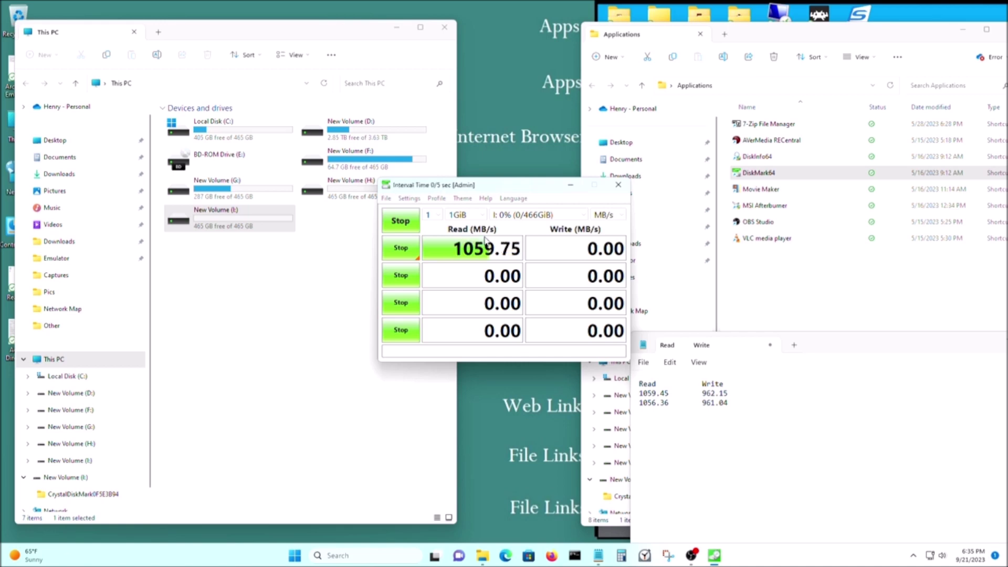
left_click(676, 412)
type("1059.75")
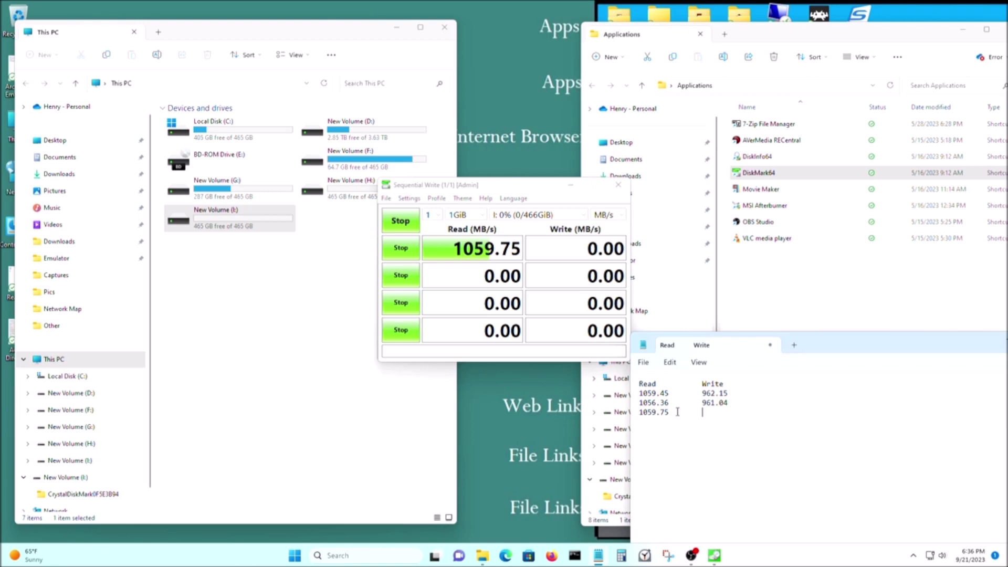
type("966.92")
Add the lines "Average Read: 1058.52 MB/s" and "Average Write: 963.37 MB/s" below the three results.
key("Return")
type("A")
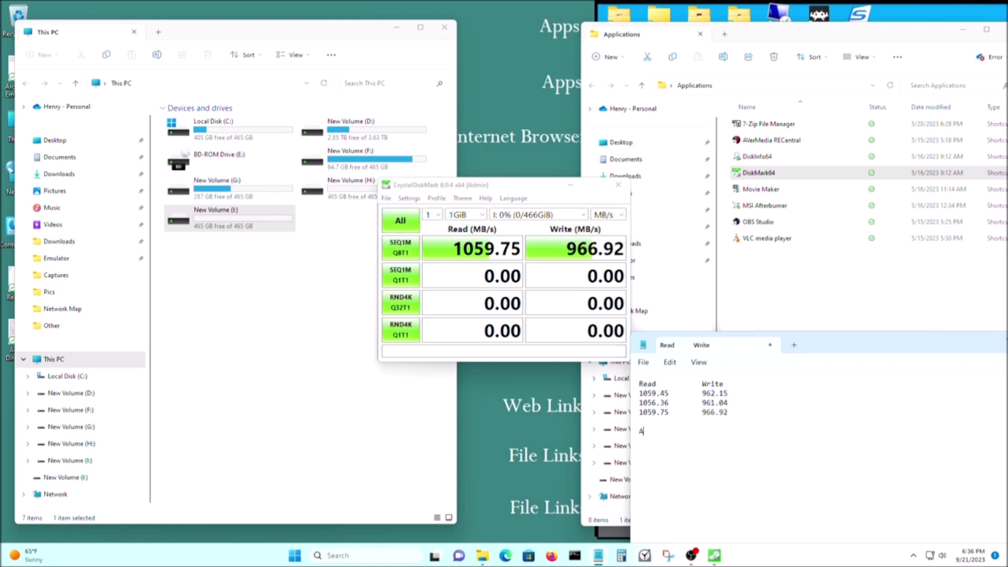
type("verage = (")
key("BackSpace")
type("Average Read: 1058.52 MB/s Average Write: 963.37 MB/s")
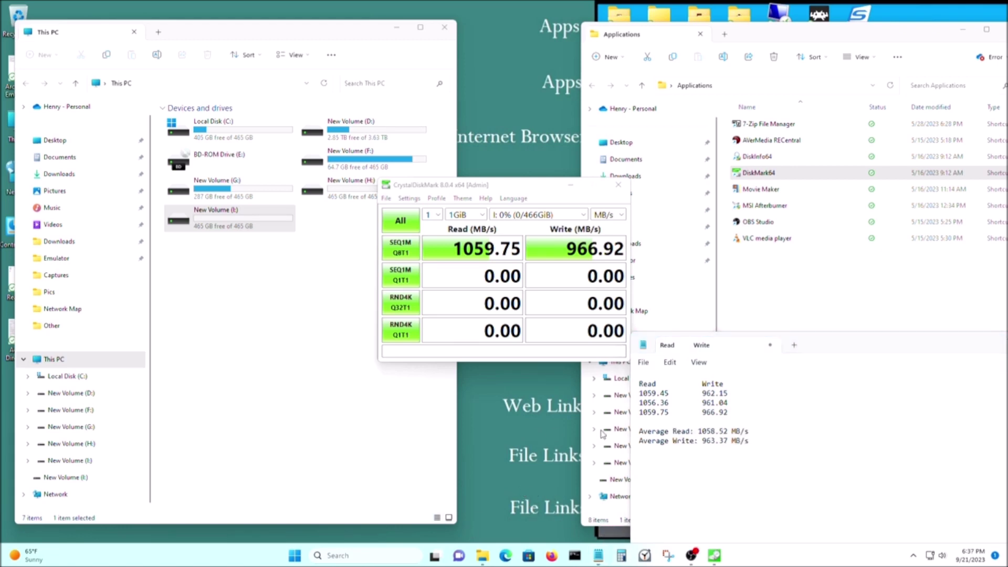
left_click_drag(764, 443, 639, 430)
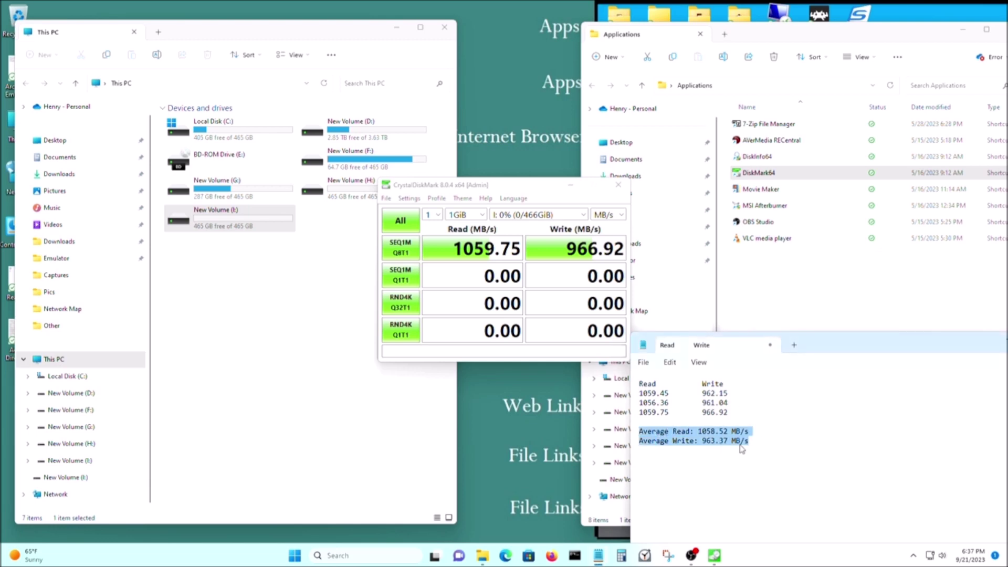
left_click(781, 444)
Label the results "Western Digital M.2 NVMe SSD SN550" and "with USB Enclosure" on two lines, and close CrystalDiskMark.
key("Return")
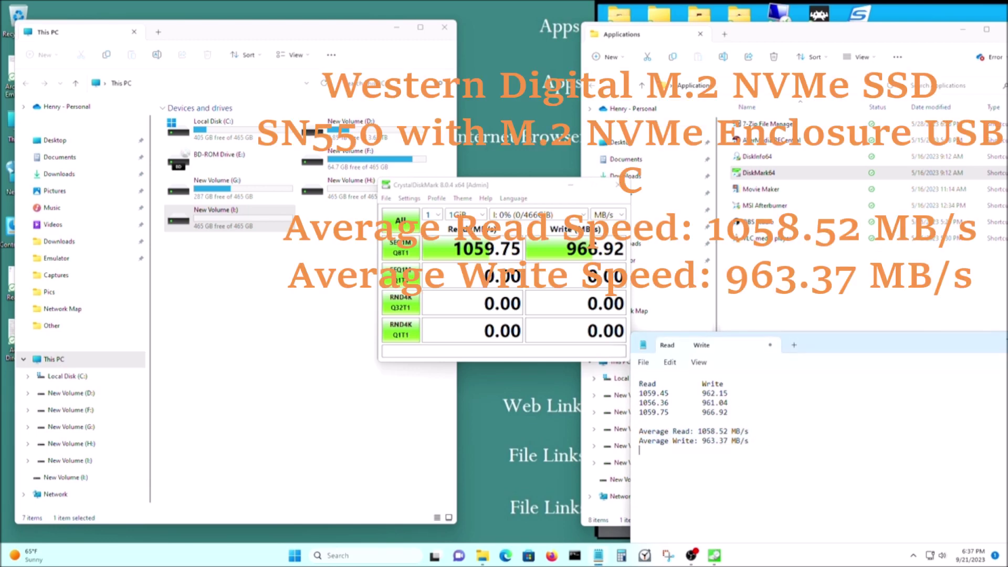
type("Western Digital M.2 NVMe SSD SN550")
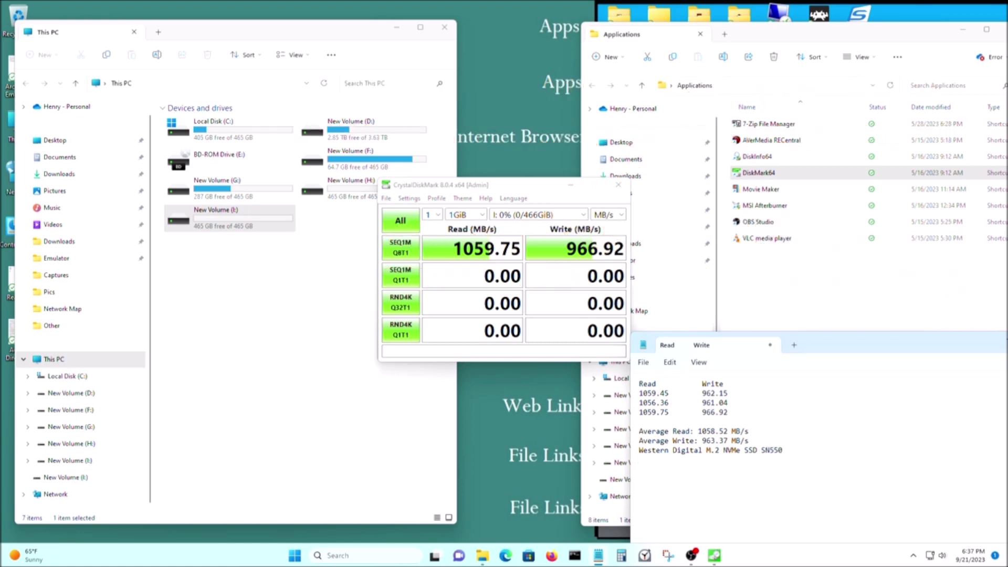
key("Return")
type("with USB Enclosure")
key("Return")
left_click(618, 184)
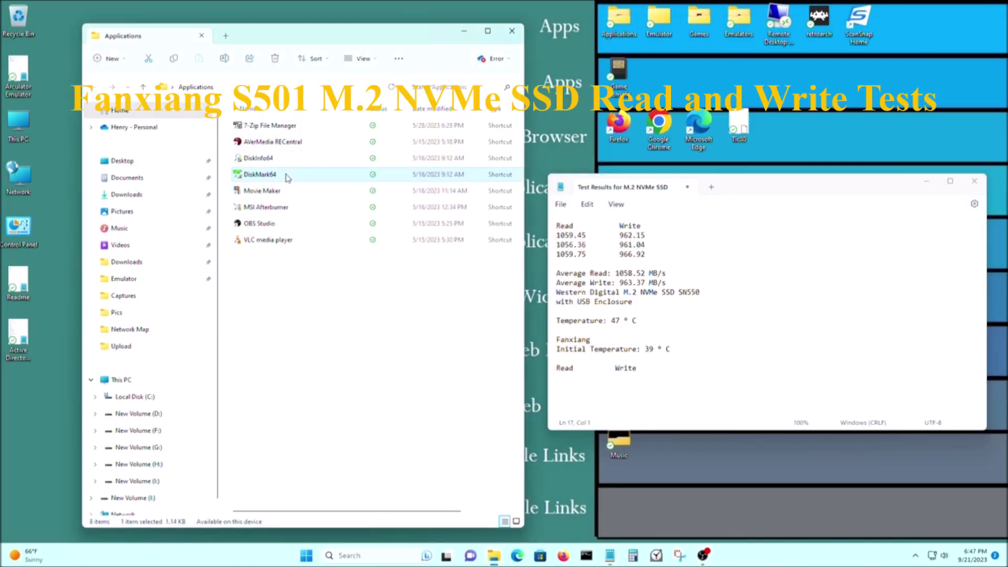
Relaunch CrystalDiskMark from the DiskMark64 shortcut with permission granted, and place its window clear of the notes.
double_click(367, 173)
left_click(434, 369)
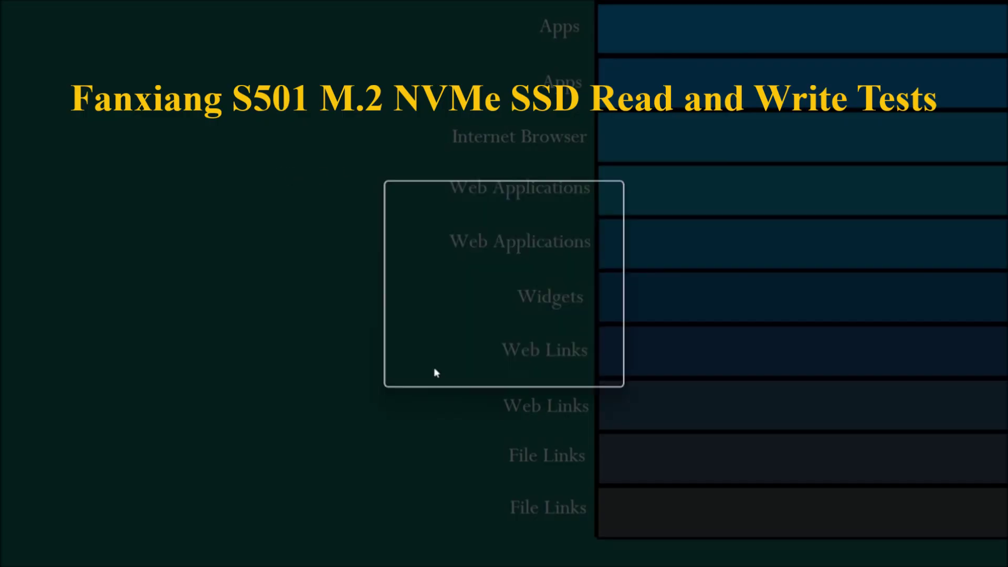
left_click_drag(499, 188, 395, 195)
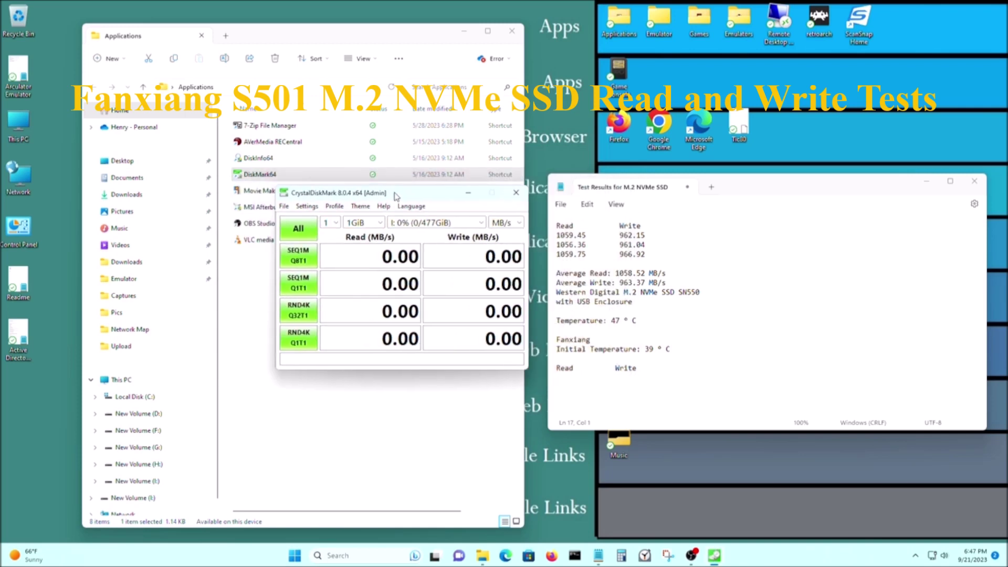
Run SEQ1M Q8T1 on the Fanxiang drive and record 1040.08 MB/s read and 977.22 MB/s write under its headings in Notepad.
left_click(299, 260)
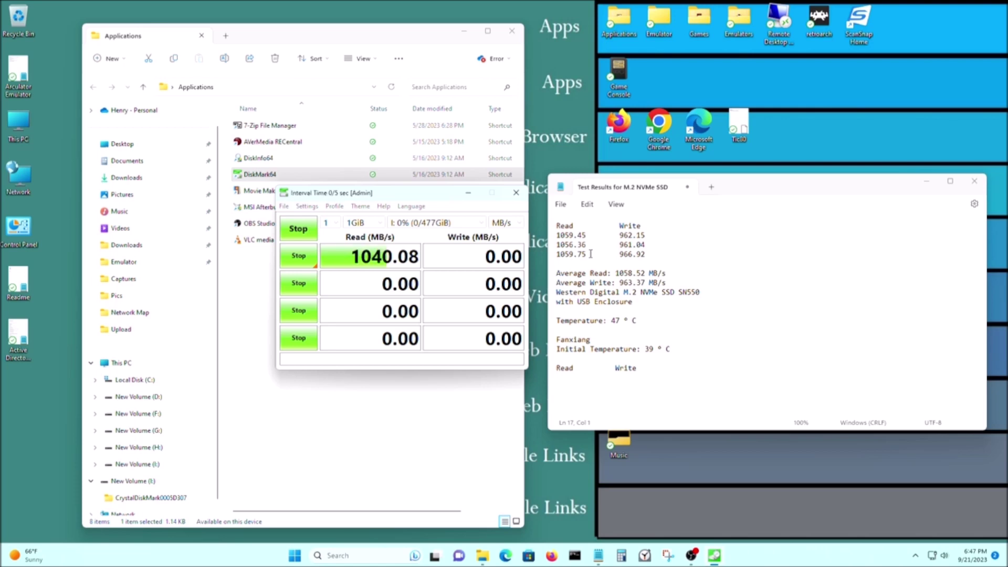
left_click(653, 370)
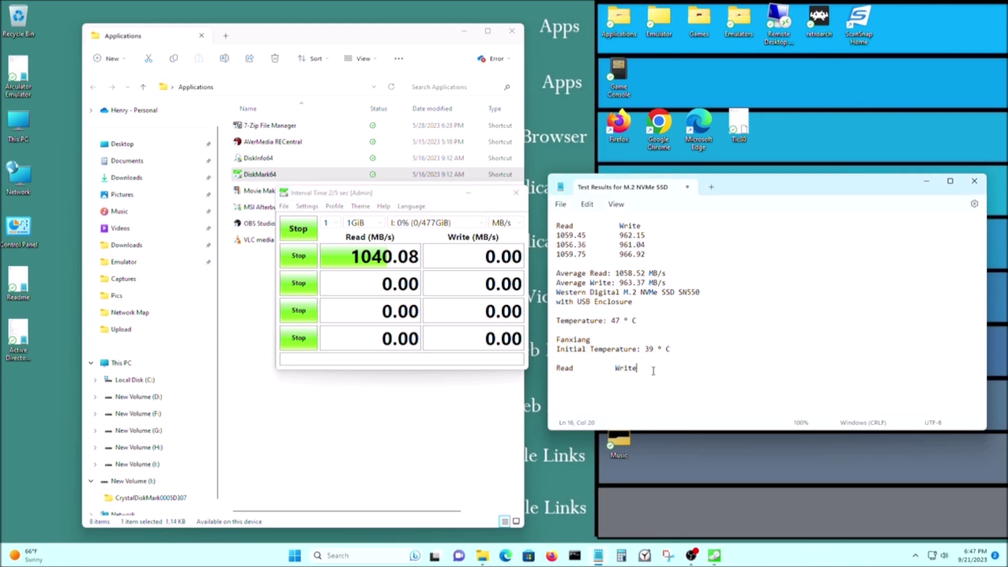
key("Return")
type("1040.")
type("0")
type("8 M")
type("S")
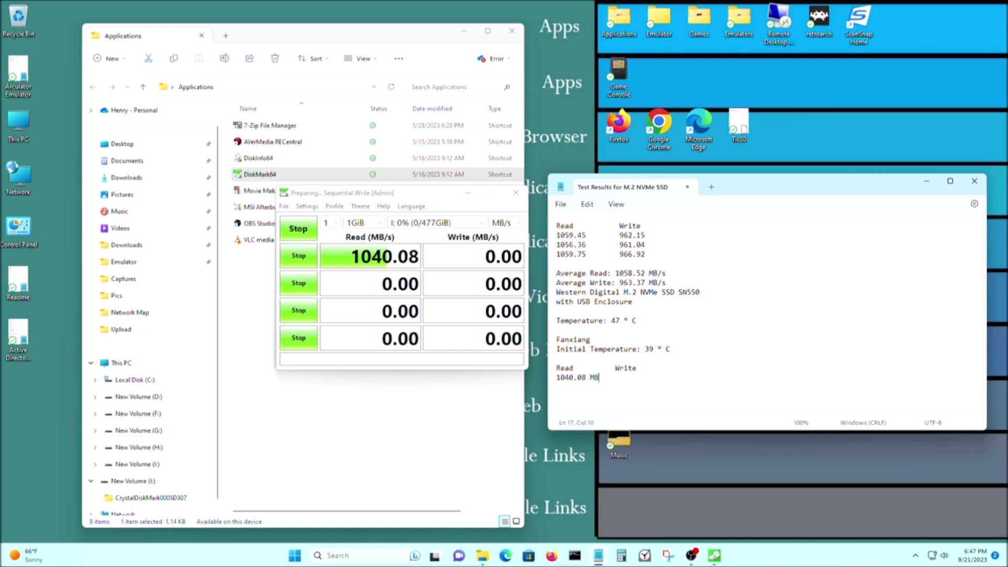
type("/s")
type("977.22 MB/s")
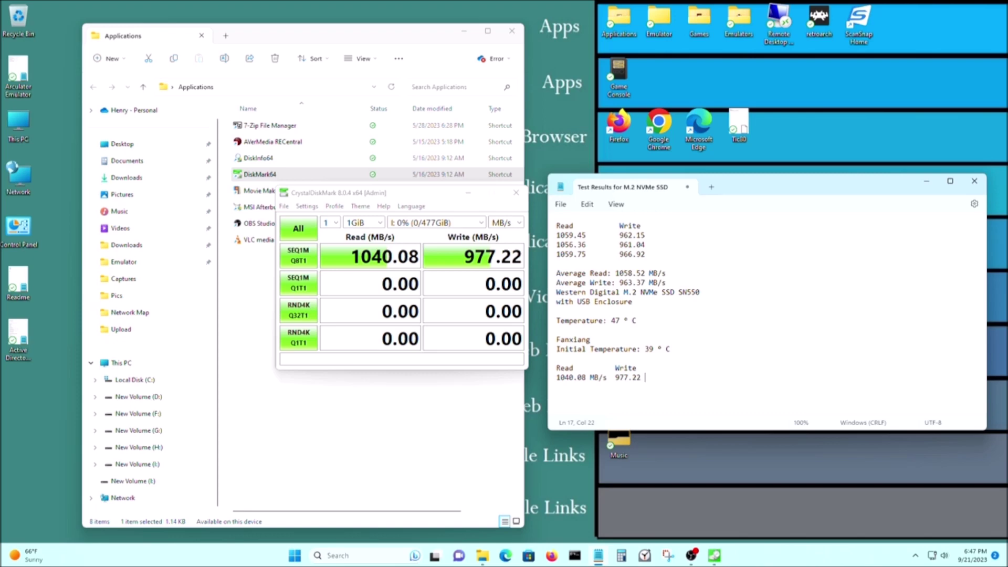
key("Return")
Run a second SEQ1M Q8T1 test on the Fanxiang drive and record 1045.34 MB/s read and 976.50 MB/s write.
left_click(301, 256)
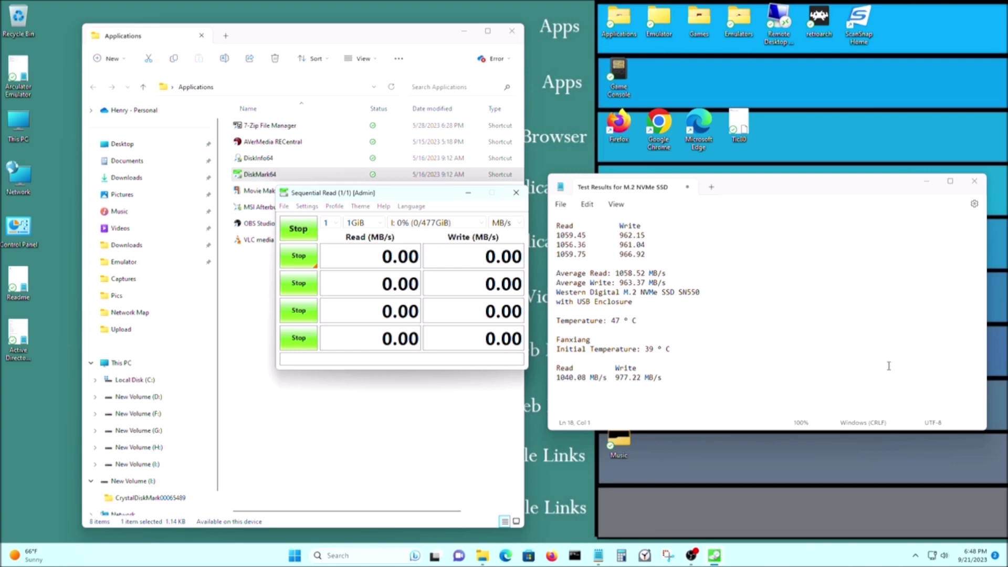
left_click(640, 387)
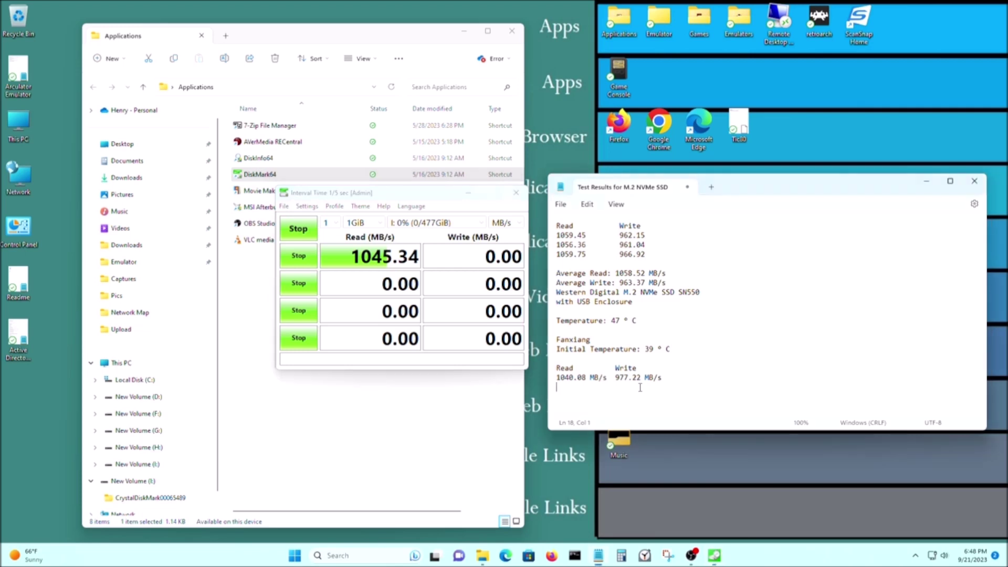
type("1045.3")
type("5")
key("BackSpace")
type("4 MB/s")
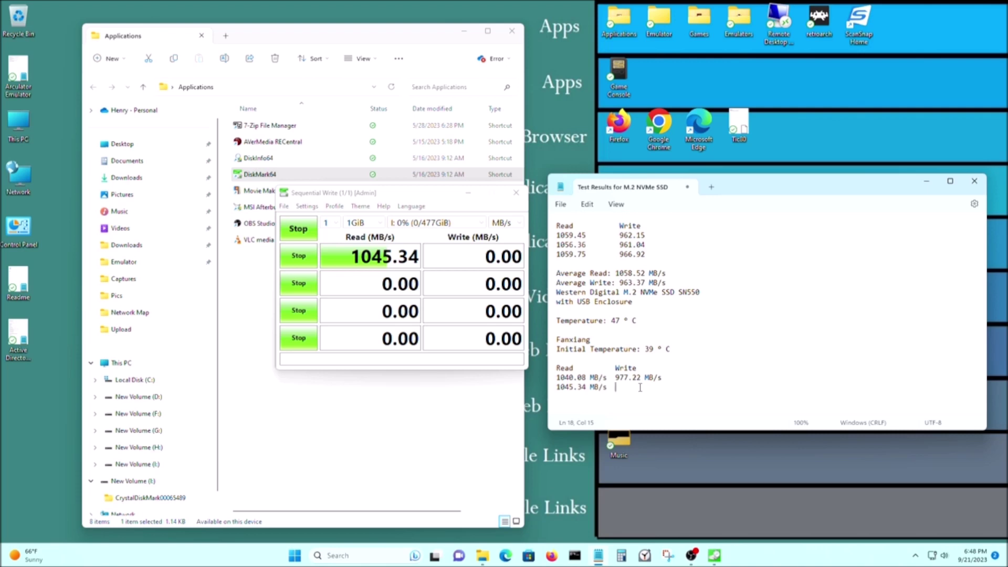
type("976.50 MB/s")
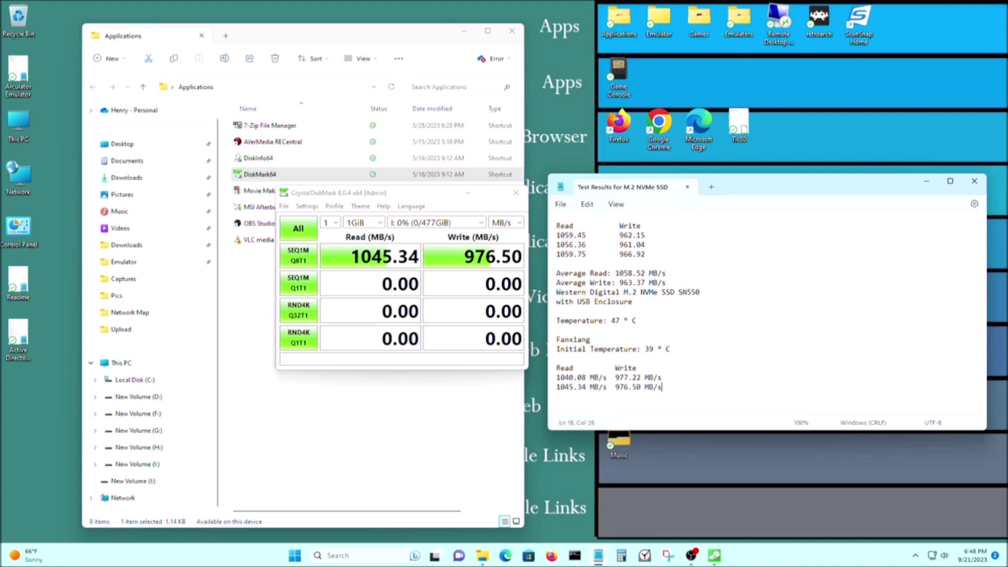
key("Return")
Run the Fanxiang drive's third SEQ1M Q8T1 test and record 1043.39 MB/s read and 978.76 MB/s write.
left_click(297, 262)
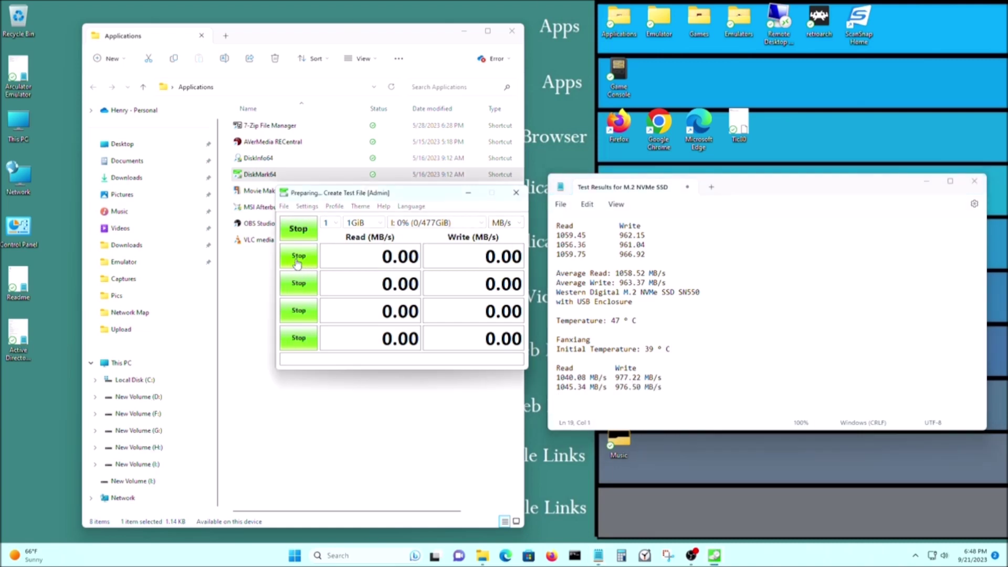
left_click(591, 398)
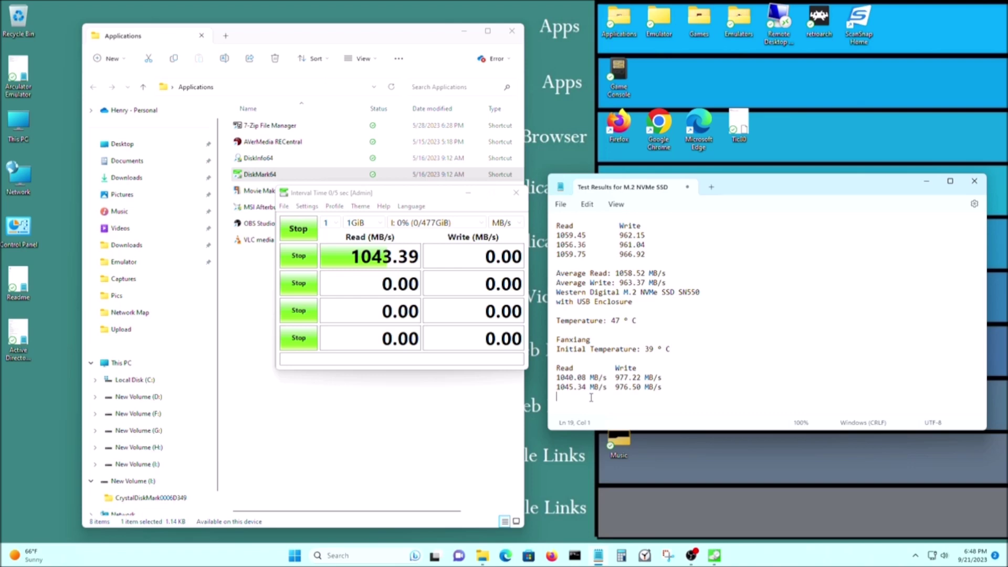
type("1043.39 MB/s")
type("978.76 MB/s")
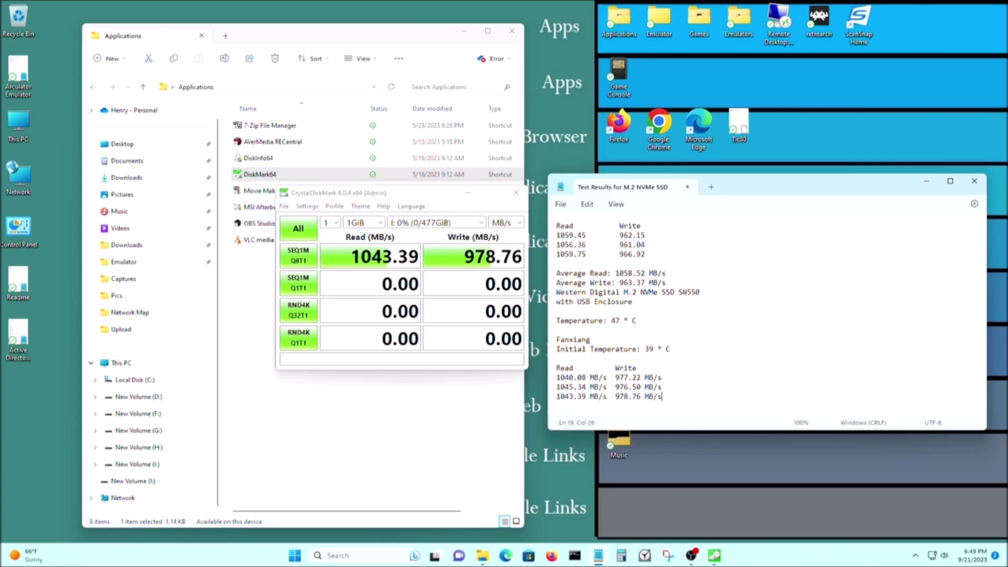
Add a "Final Temperature:" line below the Fanxiang results, separated by a blank line, and close CrystalDiskMark.
key("Return")
key("Return")
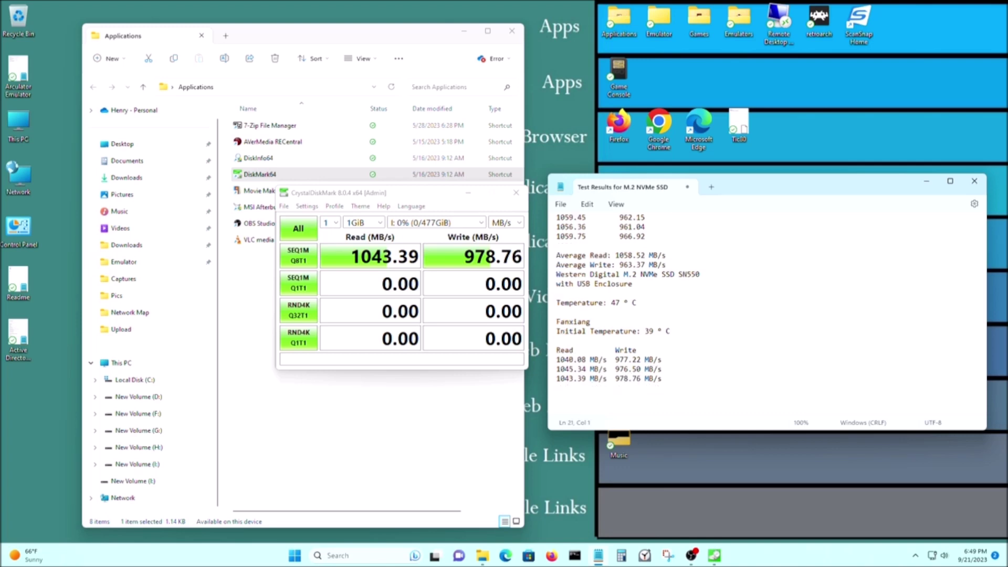
type("Final Temperature:")
left_click(516, 193)
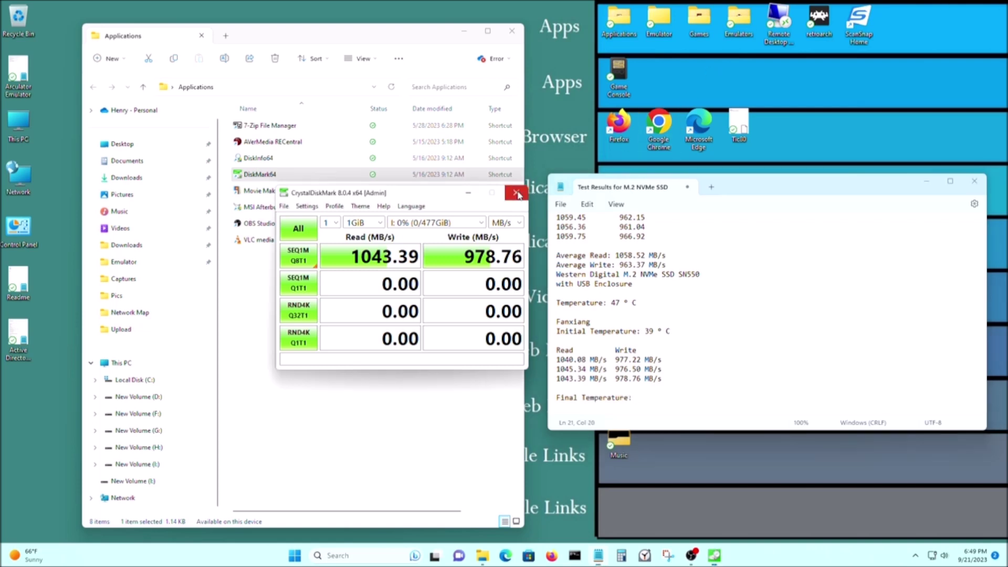
Close CrystalDiskMark, open CrystalDiskInfo beside the notes and record 54 ° C as the Fanxiang drive's final temperature.
left_click(516, 193)
double_click(281, 158)
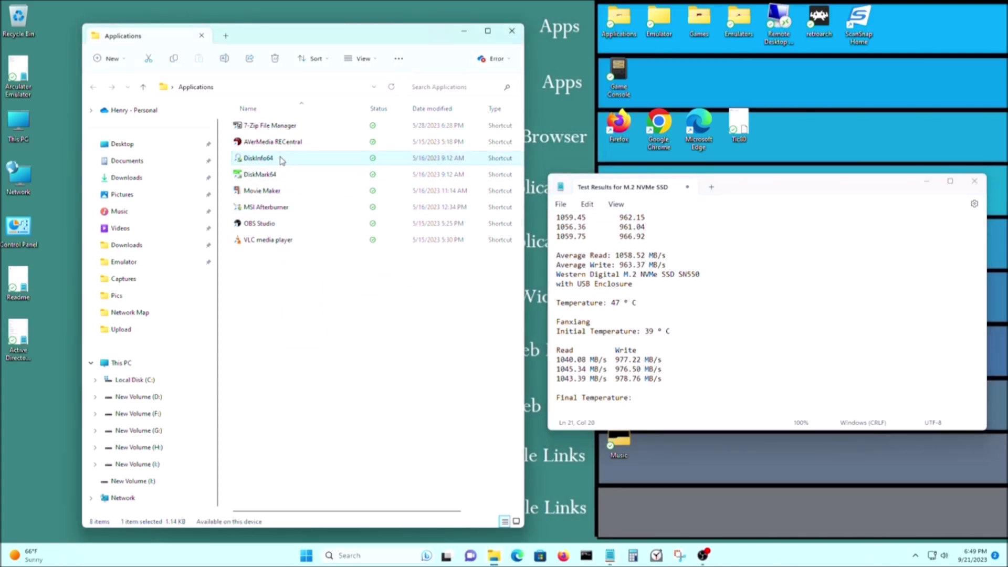
left_click(463, 363)
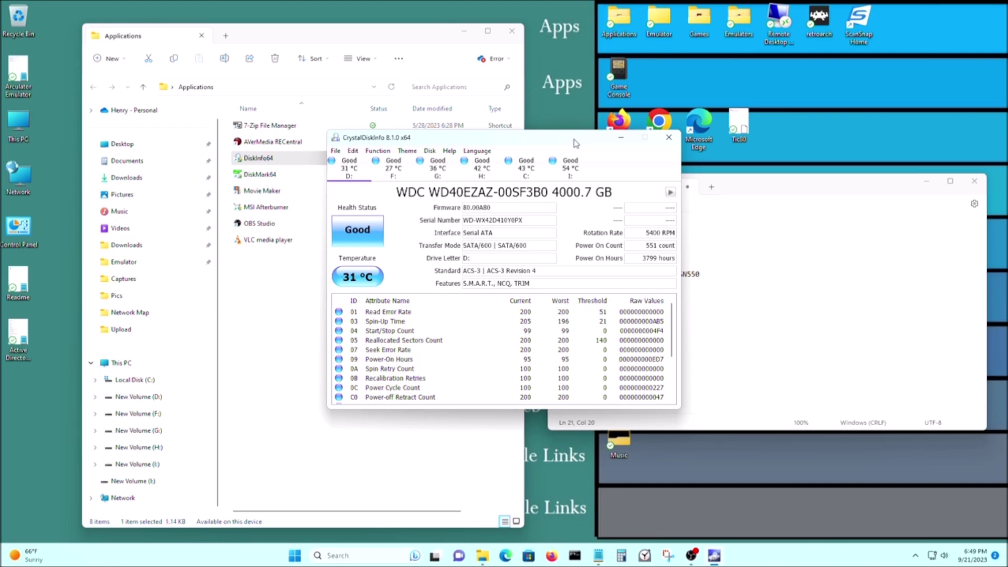
left_click_drag(576, 142, 370, 140)
left_click(647, 397)
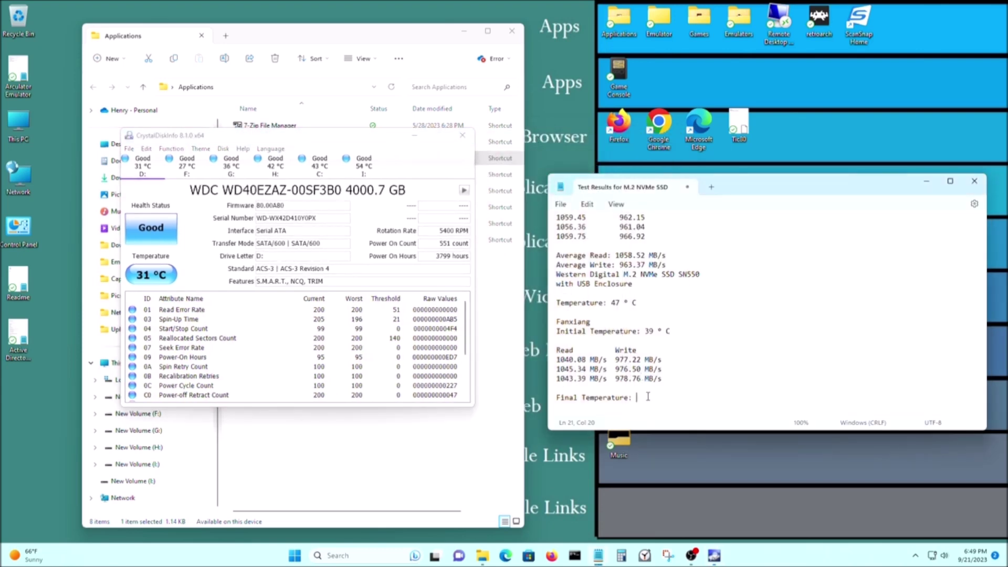
type("54 ° C")
Compare the two drives' temperature lines and start a difference line below the final temperature reading "delta H = 54 ° C -".
left_click_drag(662, 398, 552, 399)
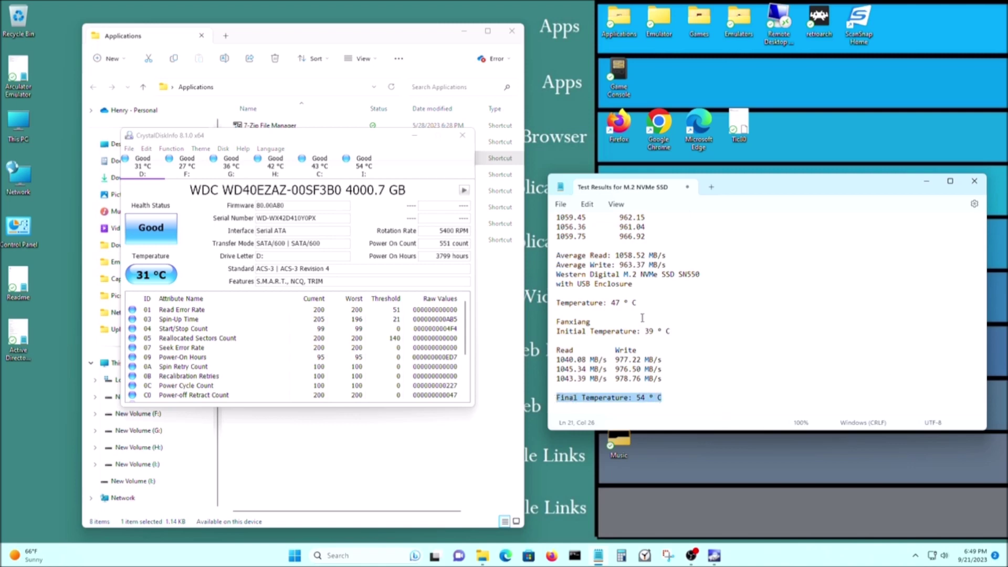
left_click_drag(637, 303, 549, 303)
left_click(698, 398)
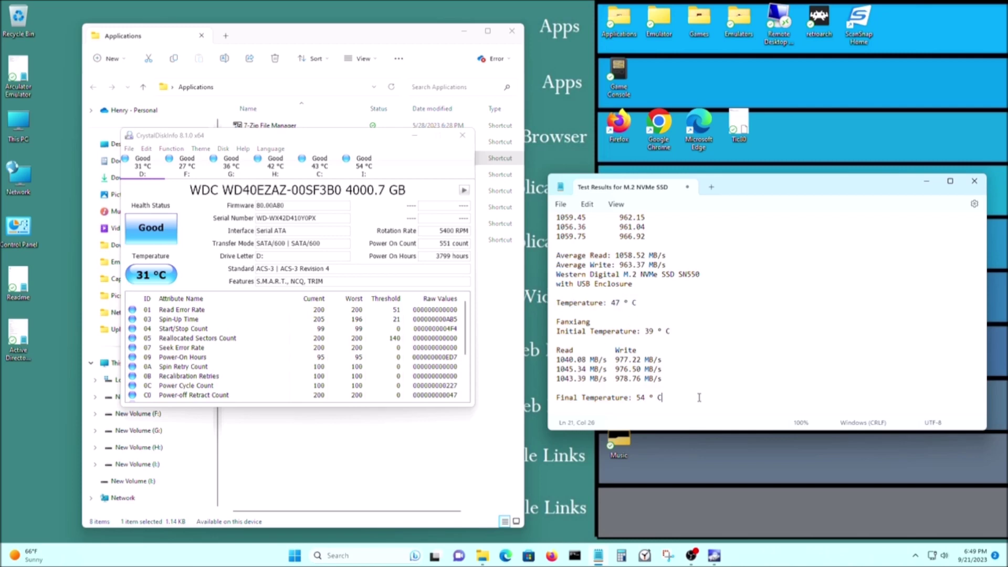
key("Return")
key("Return")
type("deltx")
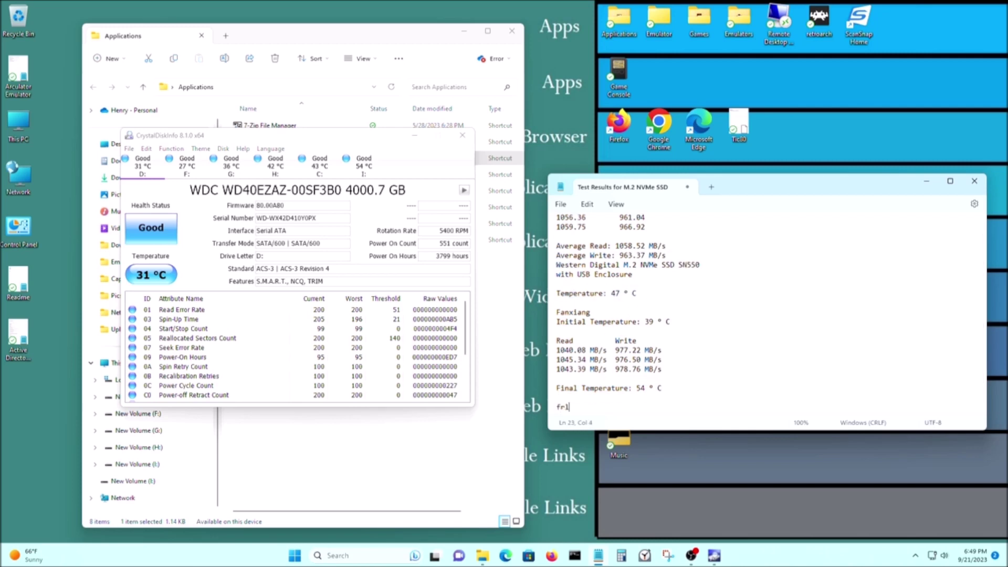
key("BackSpace")
key("BackSpace")
type("a ")
type("H ")
type("= ")
type("543")
key("BackSpace")
type("° C -")
Extend the delta H line with the Western Digital temperature of 47 ° C and an equals sign.
left_click(711, 401)
scroll(711, 402, "down", 1)
left_click(711, 401)
type("47")
key("alt")
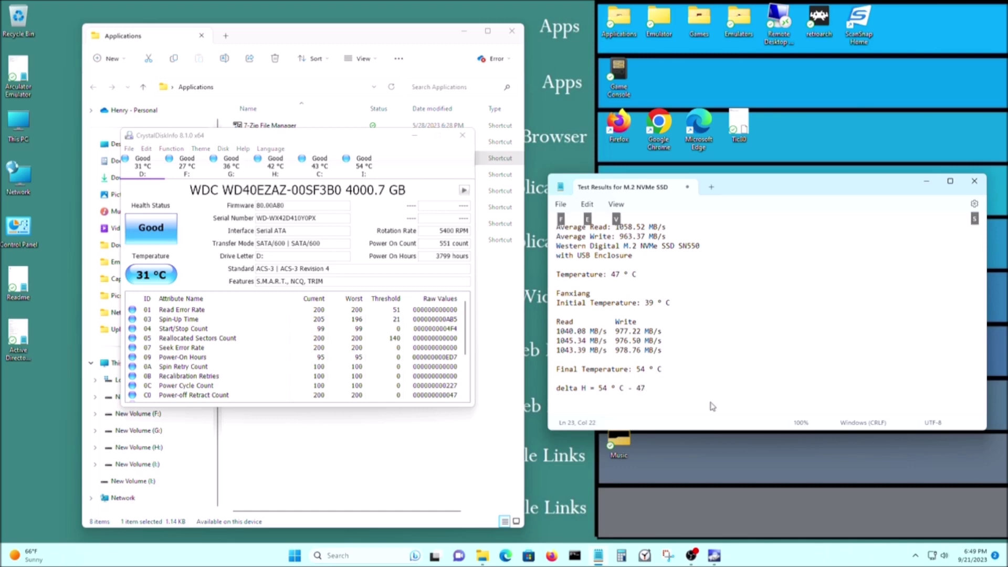
key("alt")
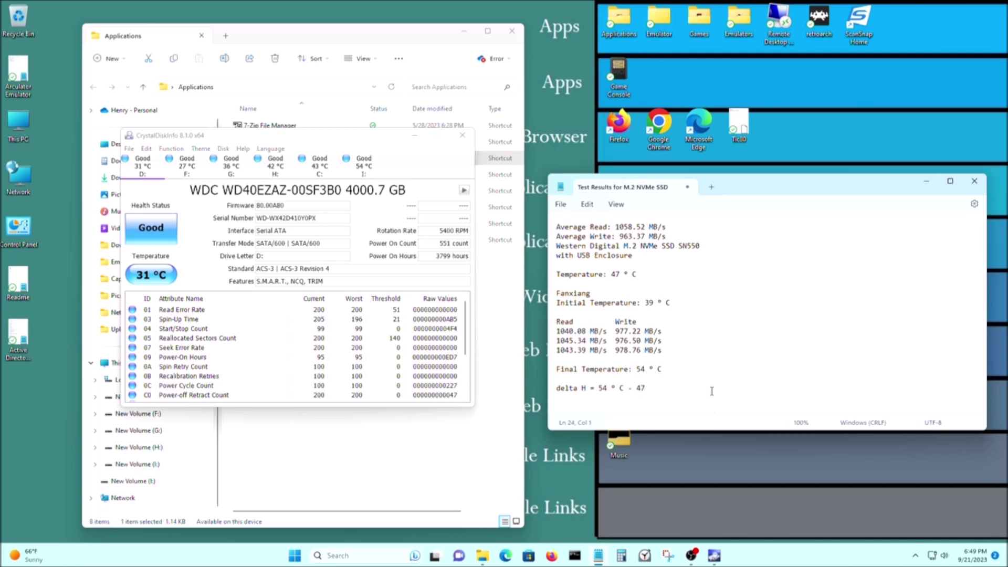
type("° C")
key("BackSpace")
type("=")
type(" =")
Calculate 54 - 47 in Calculator.
left_click(622, 555)
type("54")
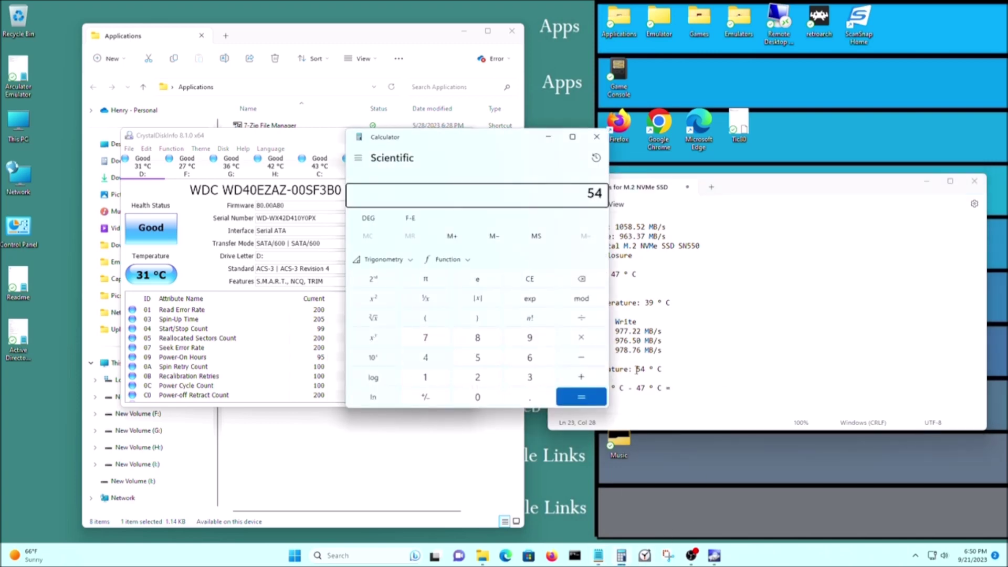
type("-47")
key("Return")
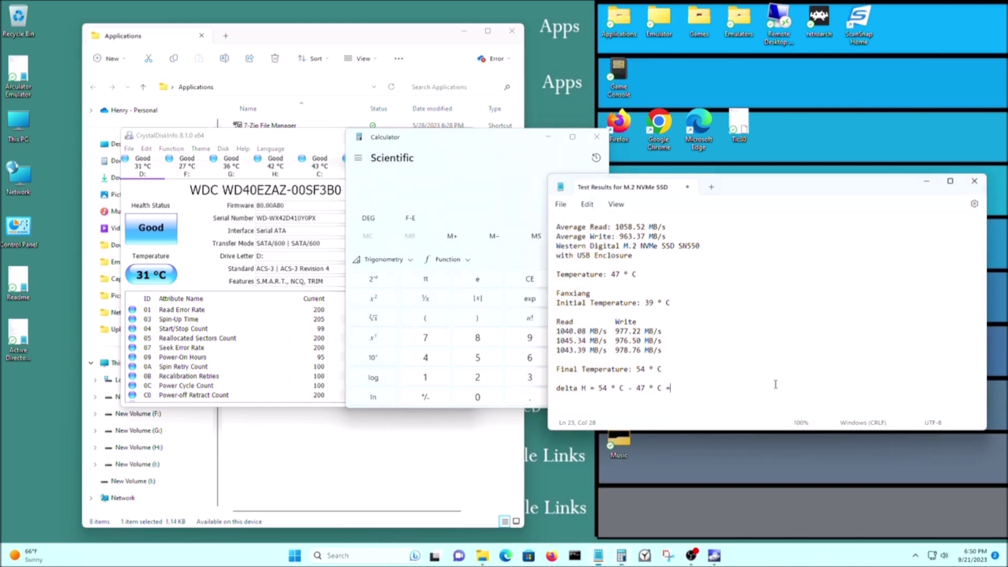
Complete the delta H line in Notepad with "7 ° C warmer" and close Calculator.
left_click(779, 397)
type("7")
type(" ° ")
type("C h")
type("armer")
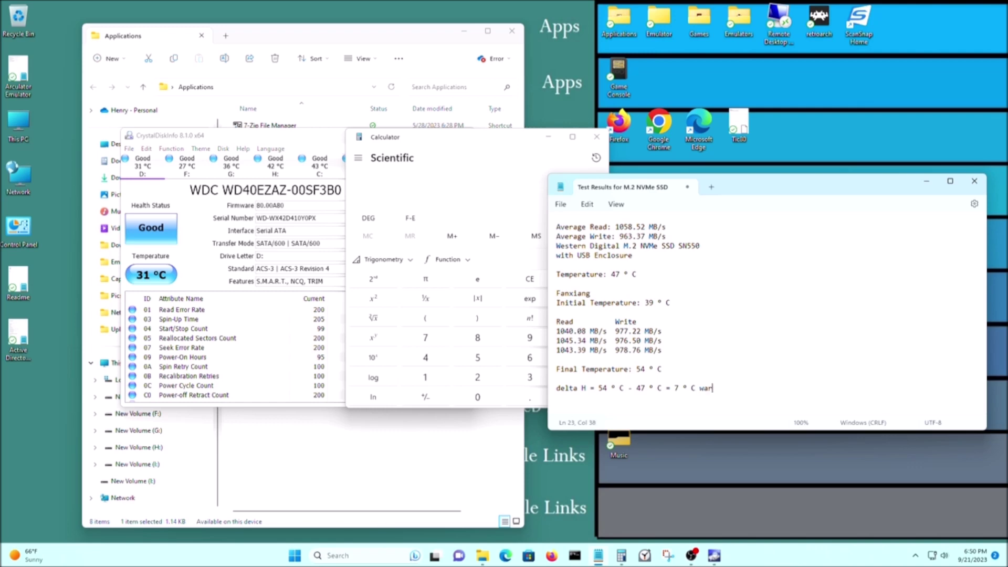
left_click(596, 137)
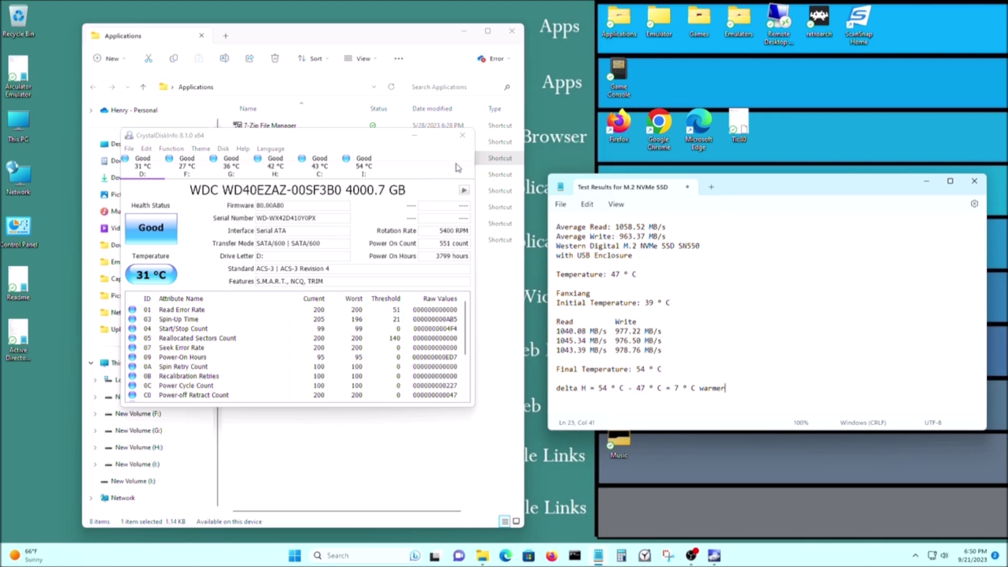
View the Fanxiang S501 drive's details in CrystalDiskInfo and close both it and the Applications folder.
left_click(367, 169)
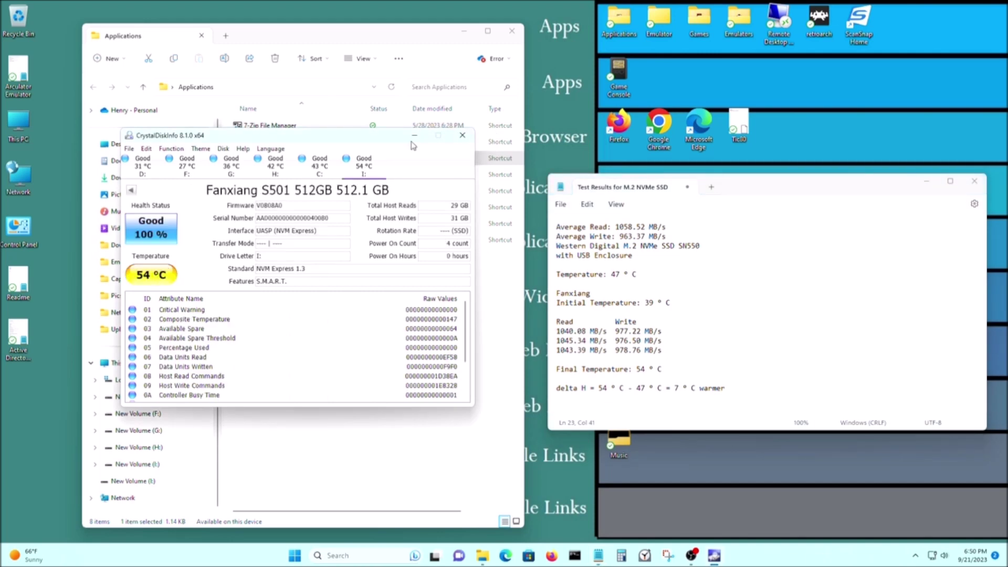
left_click(461, 136)
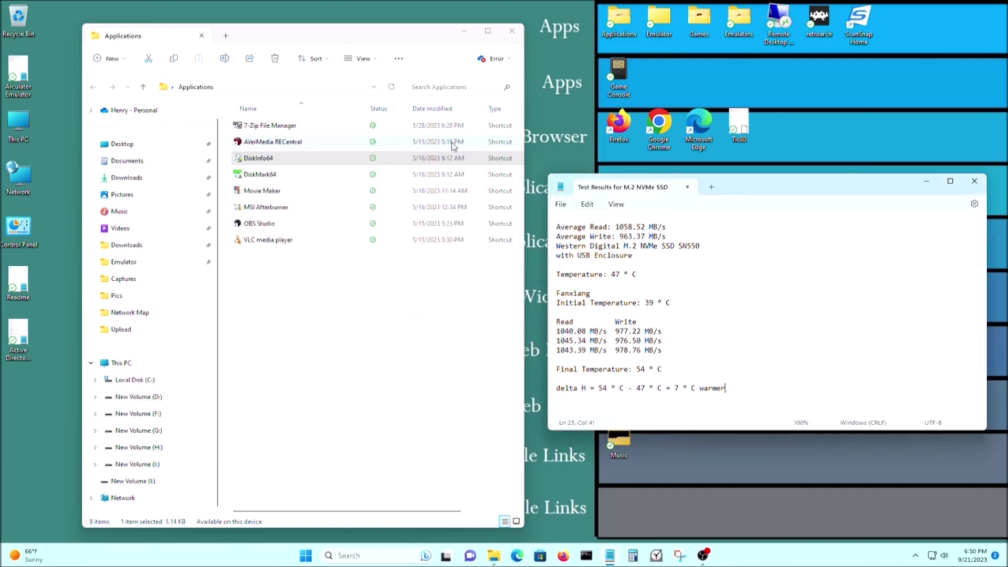
left_click(511, 31)
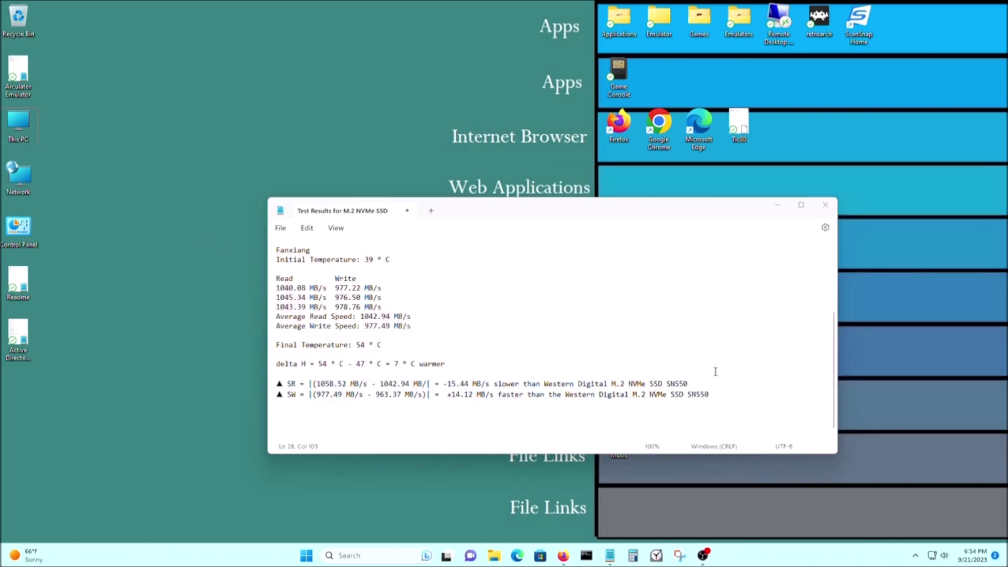
Review the read speed, write speed and temperature differences between the two drives in the notes.
left_click_drag(712, 383, 444, 385)
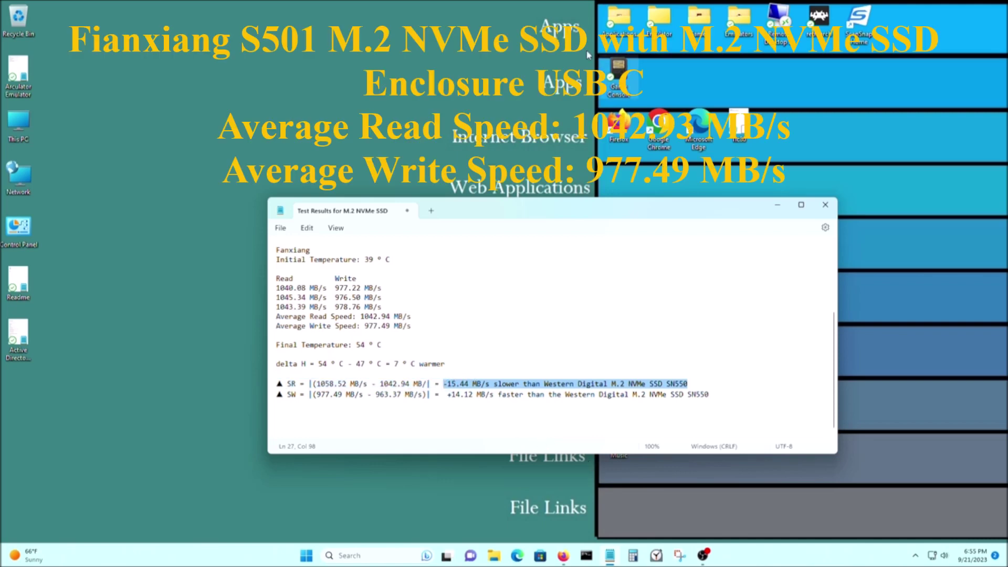
left_click(708, 403)
left_click_drag(715, 395, 446, 394)
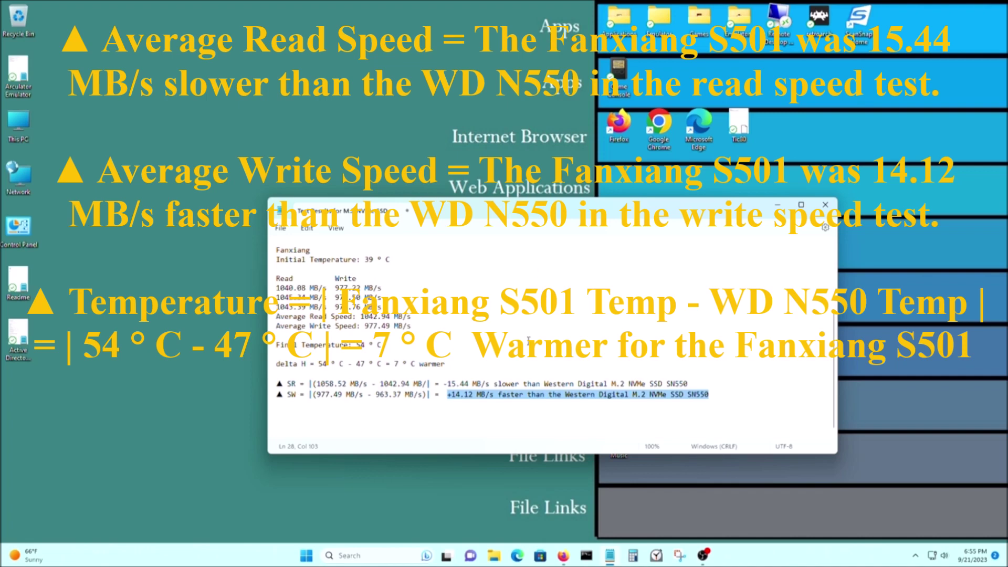
left_click(432, 382)
left_click_drag(456, 364, 394, 364)
left_click(454, 365)
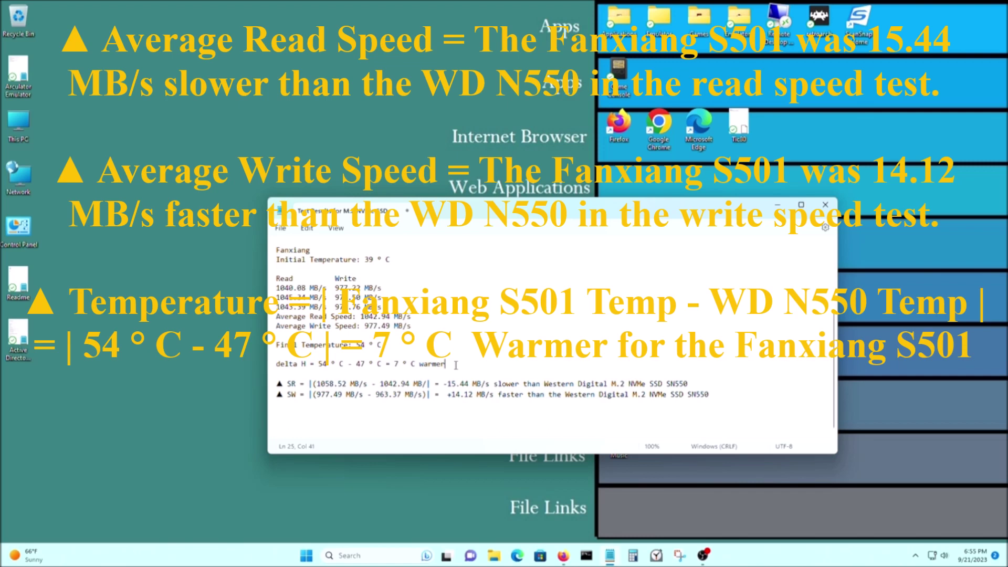
scroll(469, 374, "up", 3)
scroll(423, 361, "down", 2)
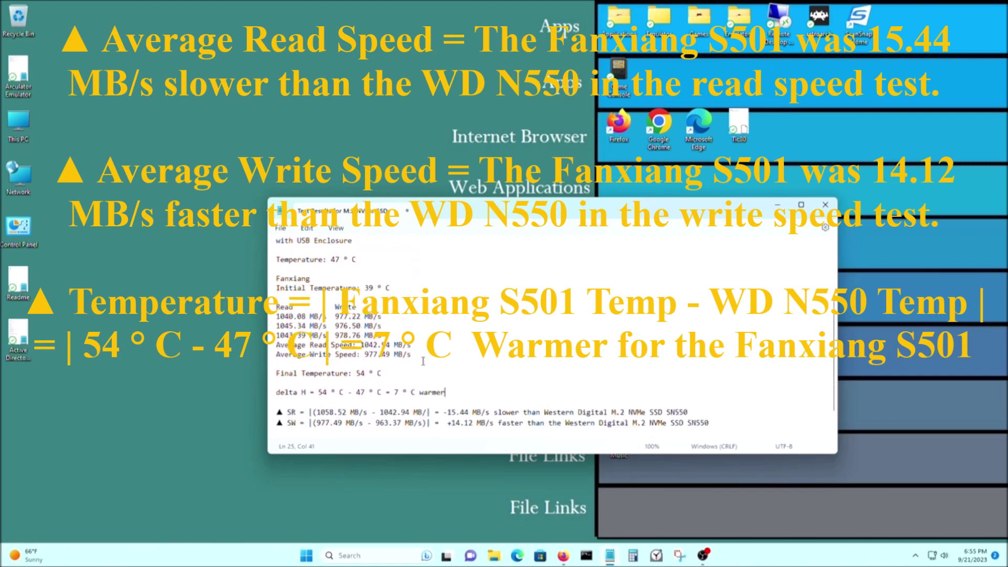
Replace "delta" with the ▲ symbol in the temperature difference line and add "final temp" after the H.
double_click(294, 391)
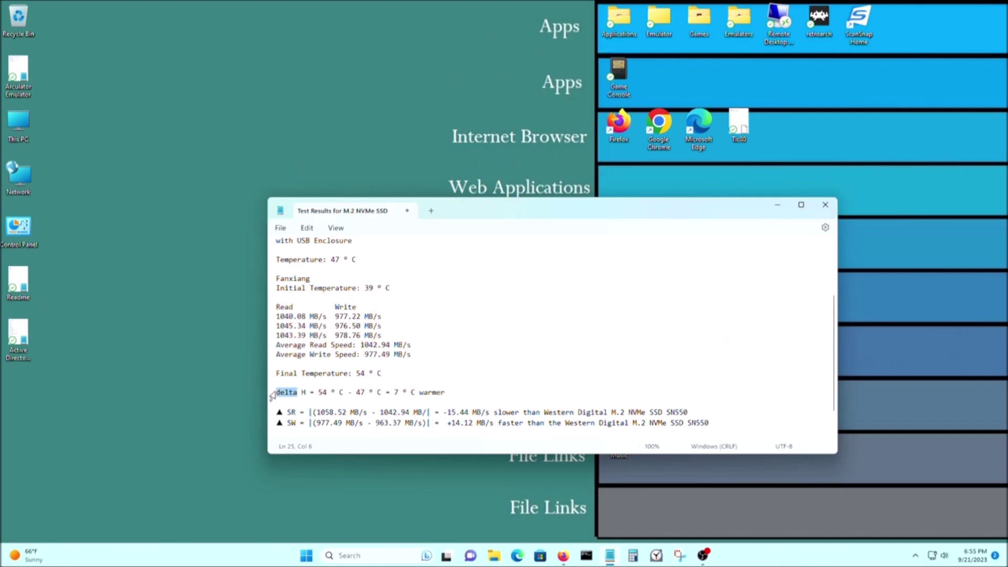
type("▲")
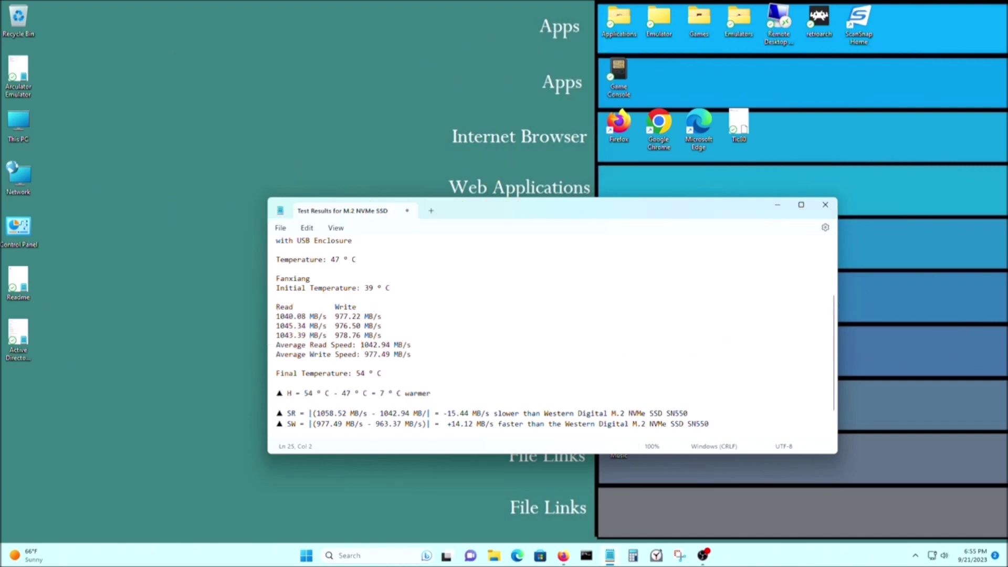
left_click(296, 393)
type("final temp")
Highlight the whole ▲ H final temp line to check it, and clear the selection.
key("Right")
key("Right")
key("Right")
key("Right")
key("Right")
key("Right")
key("Right")
key("Right")
key("Right")
key("Right")
key("Right")
key("Right")
key("Right")
key("Right")
key("Right")
key("Right")
key("Right")
key("Right")
key("Right")
key("Right")
key("Right")
key("End")
key("shift+Left")
key("shift+Left")
key("shift+Left")
key("shift+Left")
key("shift+Left")
key("shift+Left")
key("shift+Left")
key("shift+Left")
key("shift+Left")
key("shift+Left")
key("shift+Left")
key("shift+Left")
key("shift+Left")
key("shift+Left")
key("shift+Left")
key("shift+Left")
key("shift+Left")
key("shift+Left")
key("shift+Left")
key("shift+Left")
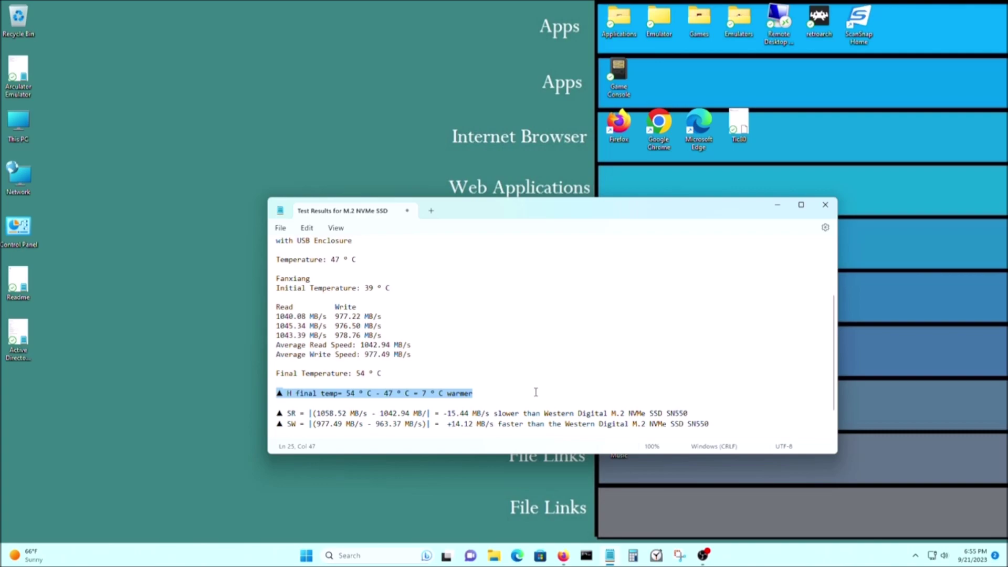
left_click(536, 392)
left_click(175, 350)
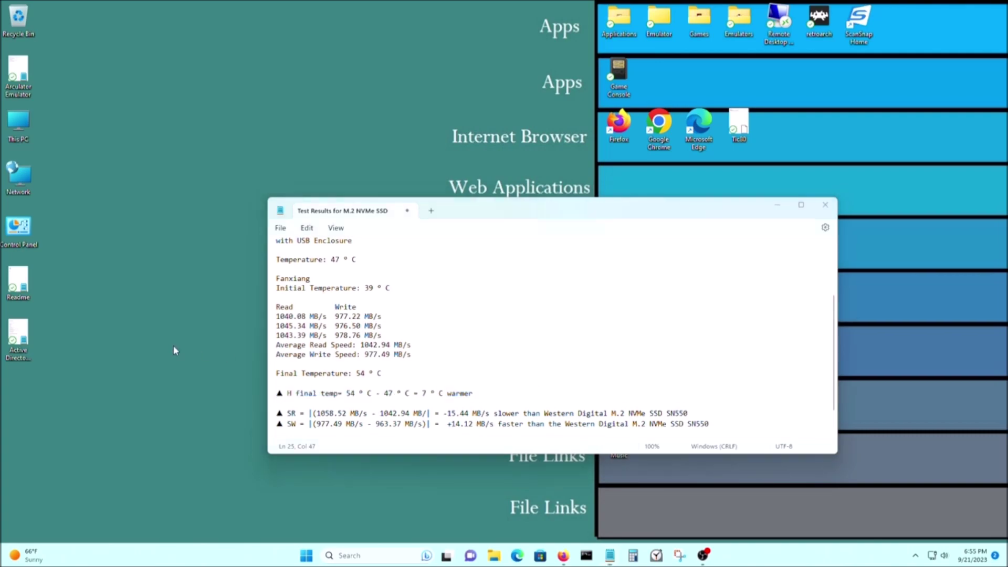